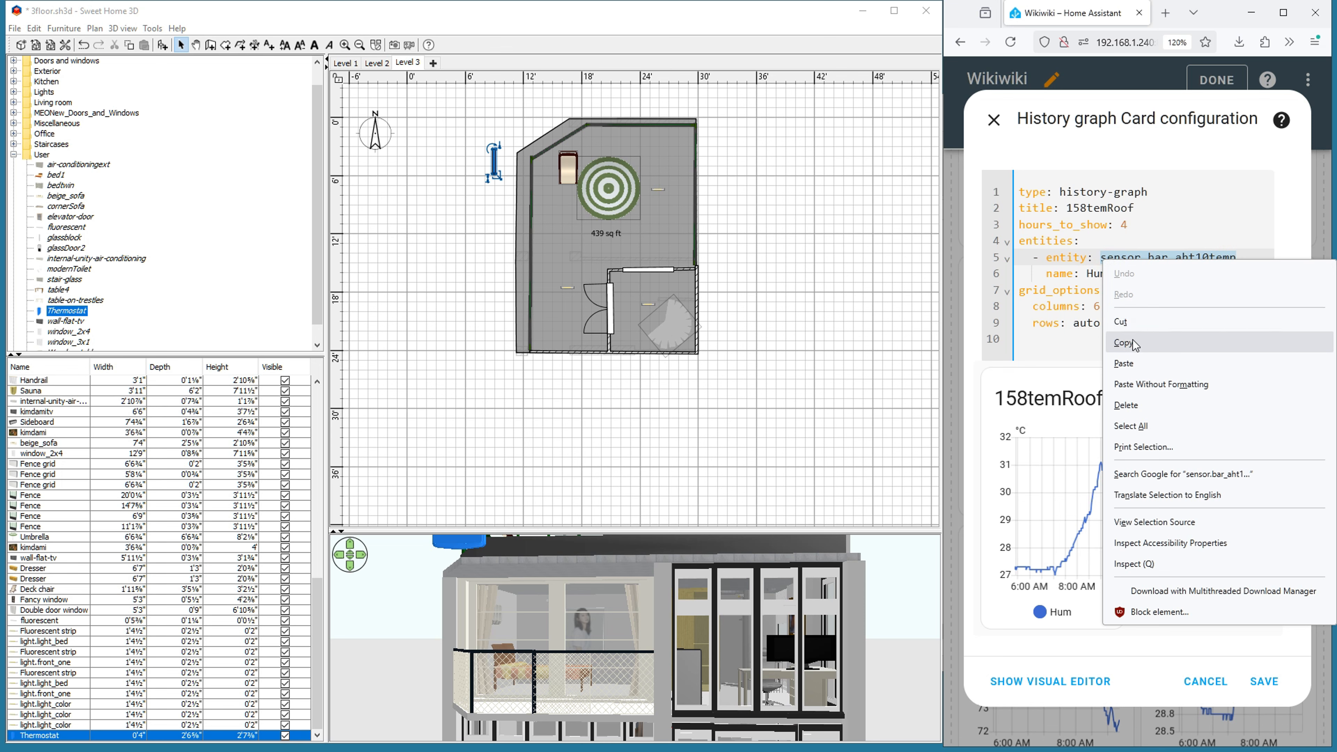
Rename the thermostat on Level 3 in Sweet Home 3D as sensor.bar_aht10temp.
double_click(494, 155)
text(sensor.bar_aht10temp)
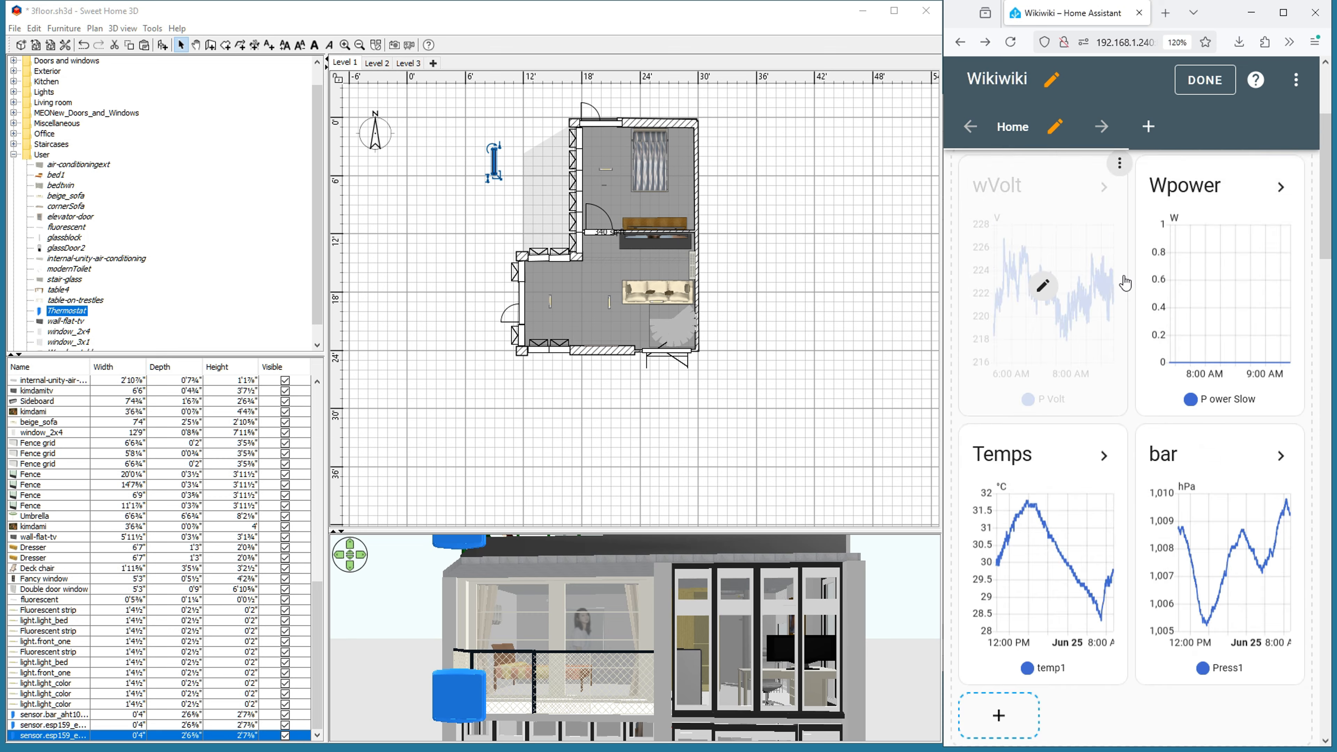
Copy the entity ID sensor.watt_temperature from the Temps card's code and use it as the name of the Level 1 thermostat in Sweet Home 3D.
scroll(1137, 369, down, 2)
click(1045, 463)
click(1064, 728)
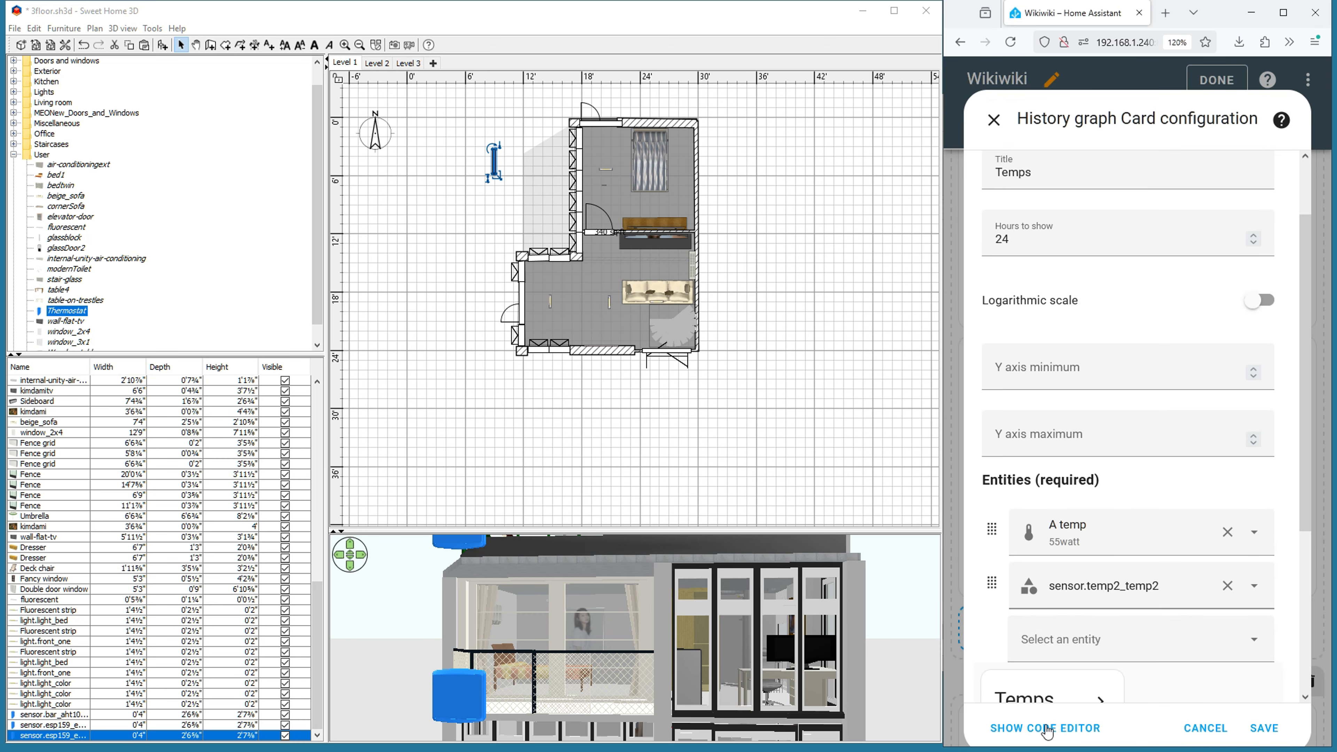
click(1046, 732)
drag(1100, 257, 1256, 257)
key(ctrl+c)
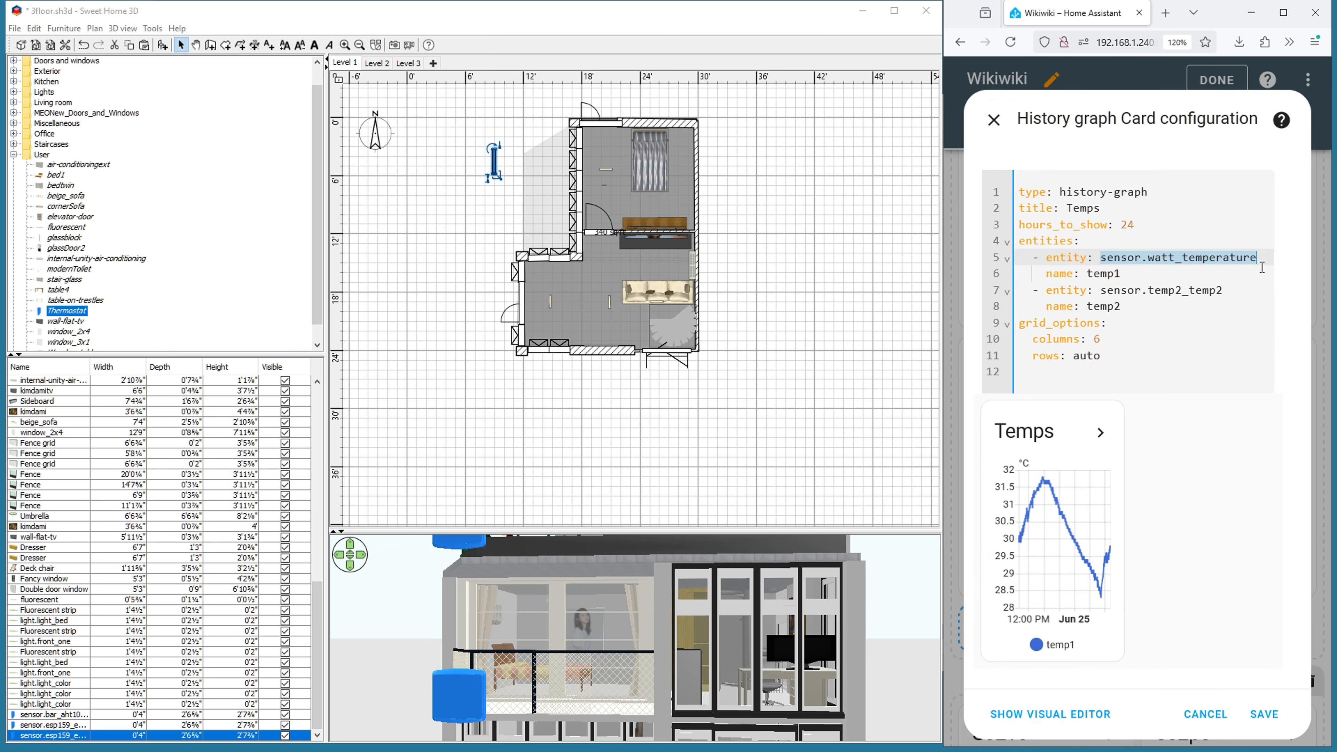
double_click(498, 167)
key(ctrl+v)
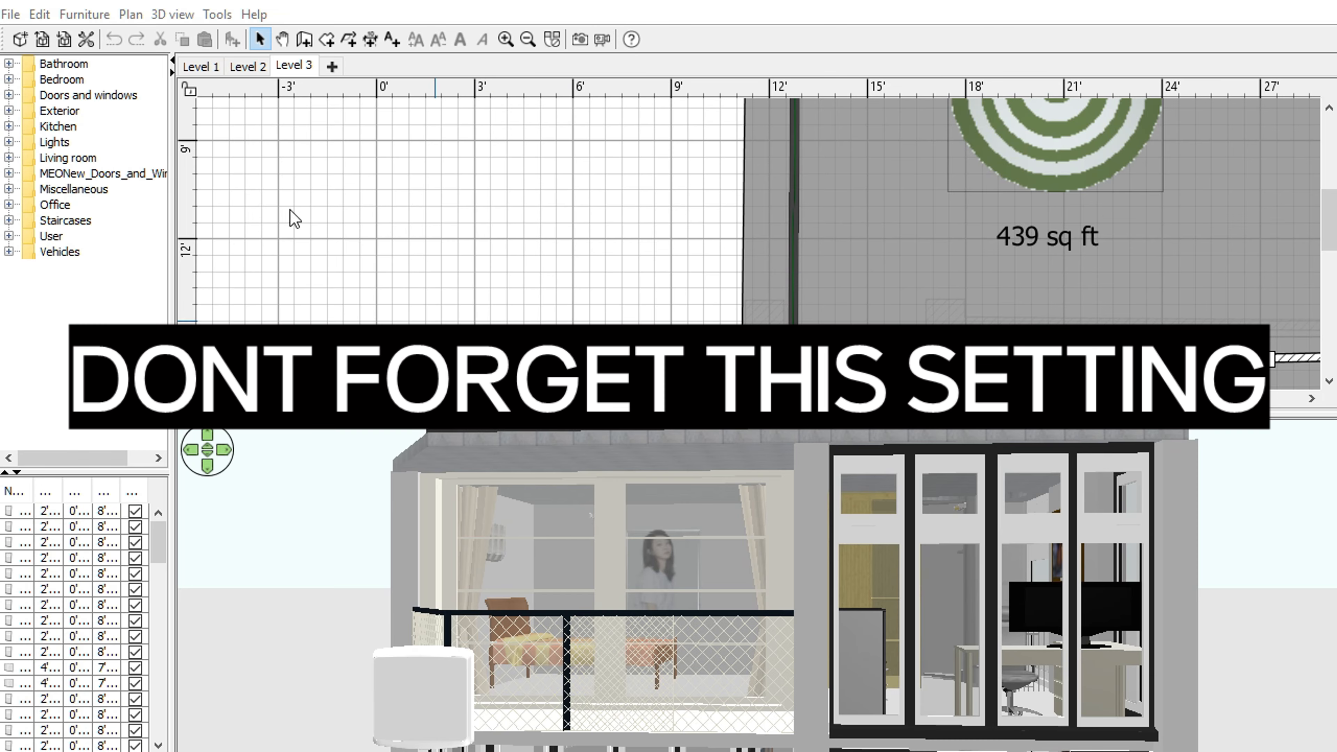
Make all levels viewable and start the Home Assistant floor plan render.
click(131, 15)
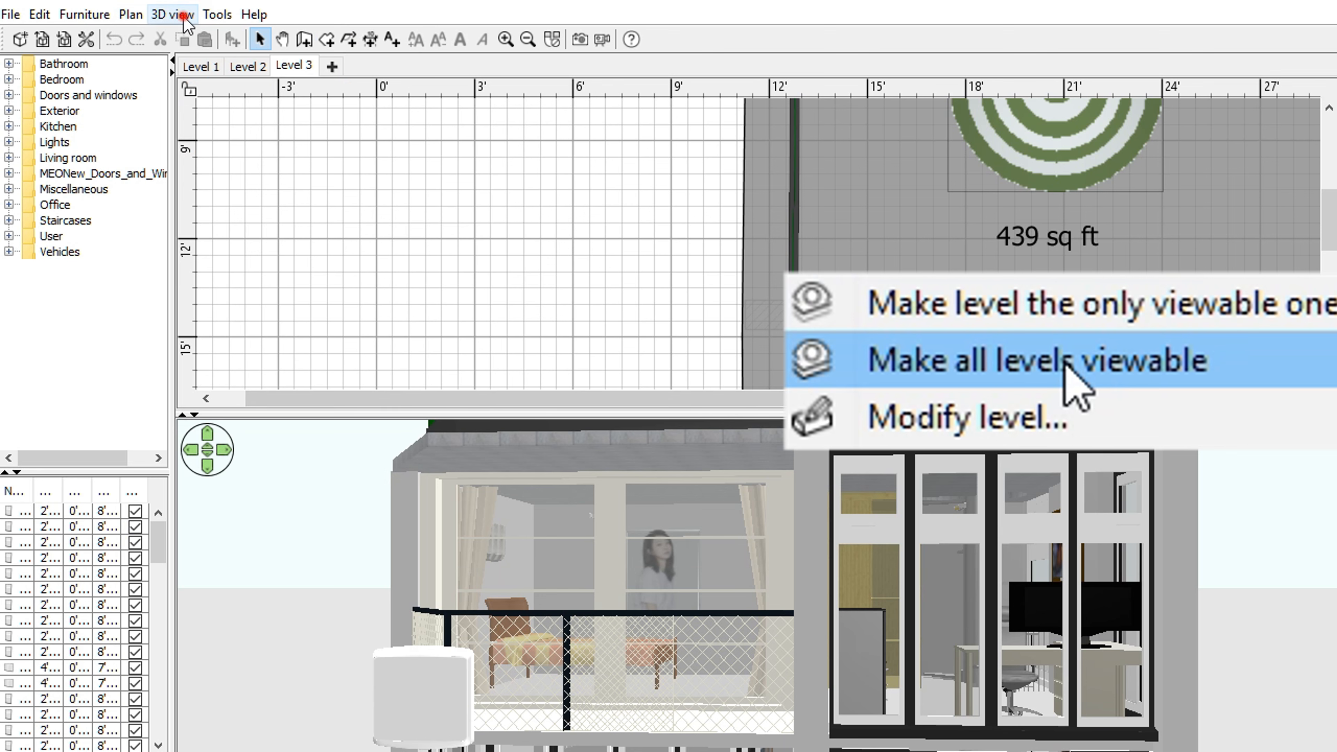
click(184, 16)
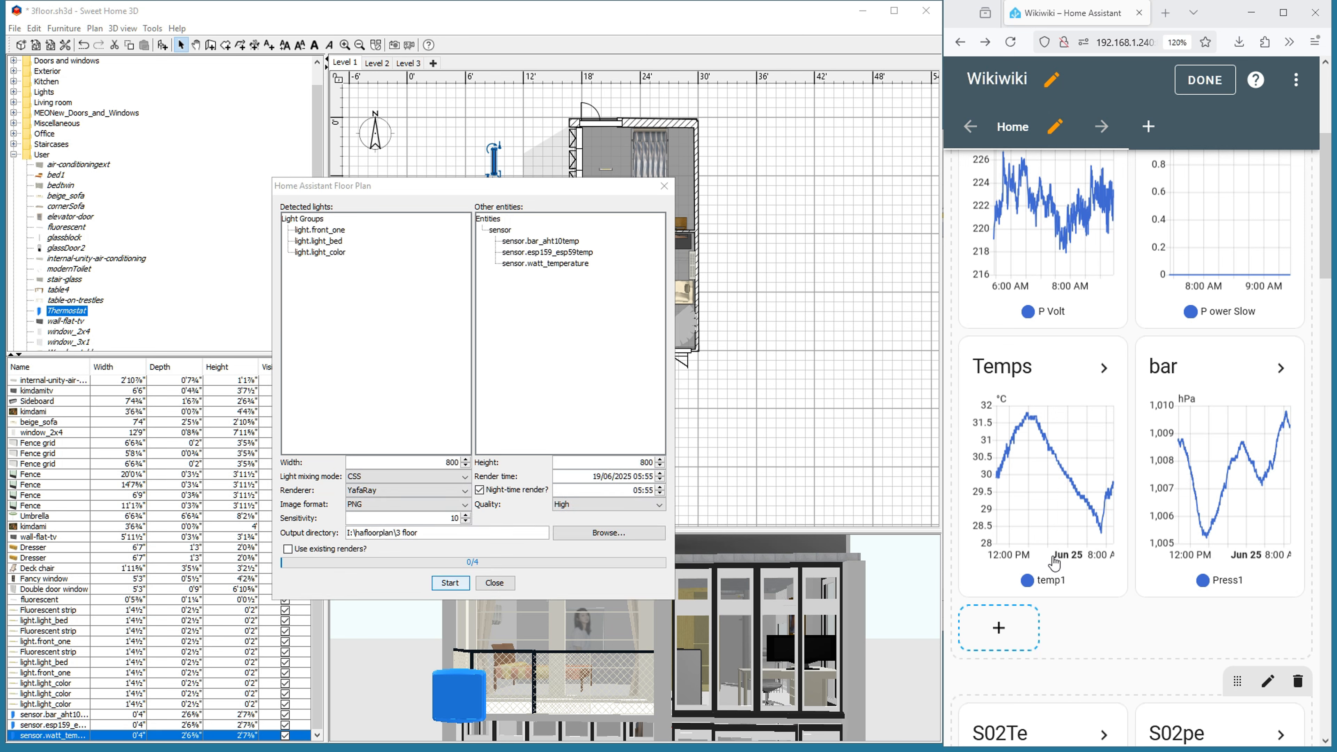
click(446, 582)
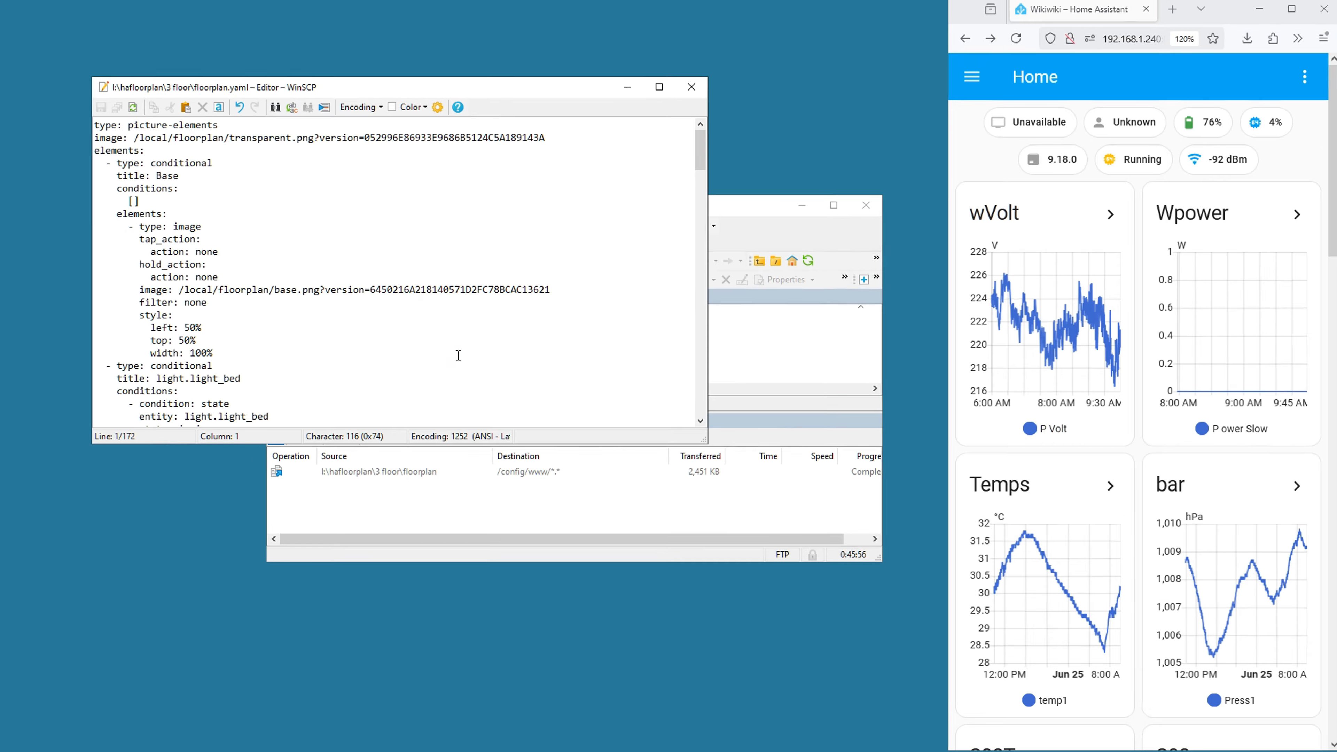
Copy the entire contents of floorplan.yaml, then close the file and minimize WinSCP.
click(383, 253)
right_click(383, 253)
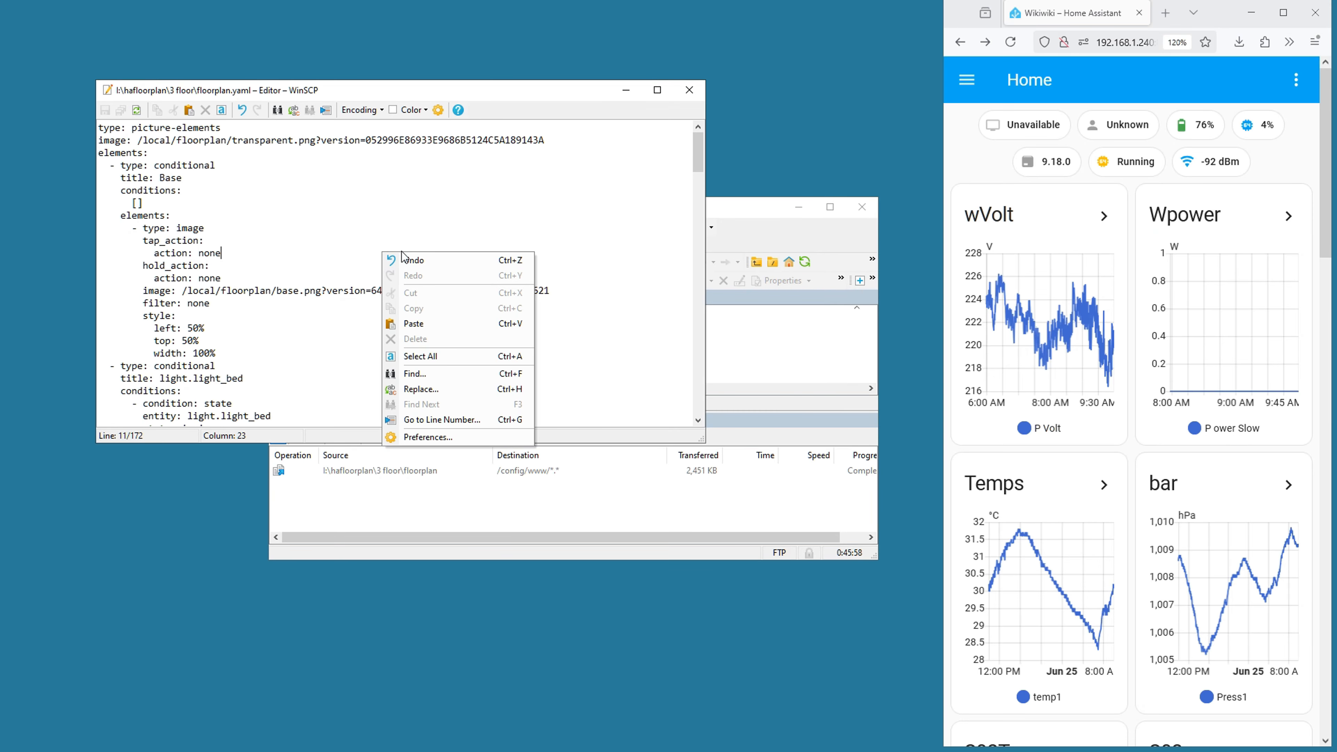
click(455, 361)
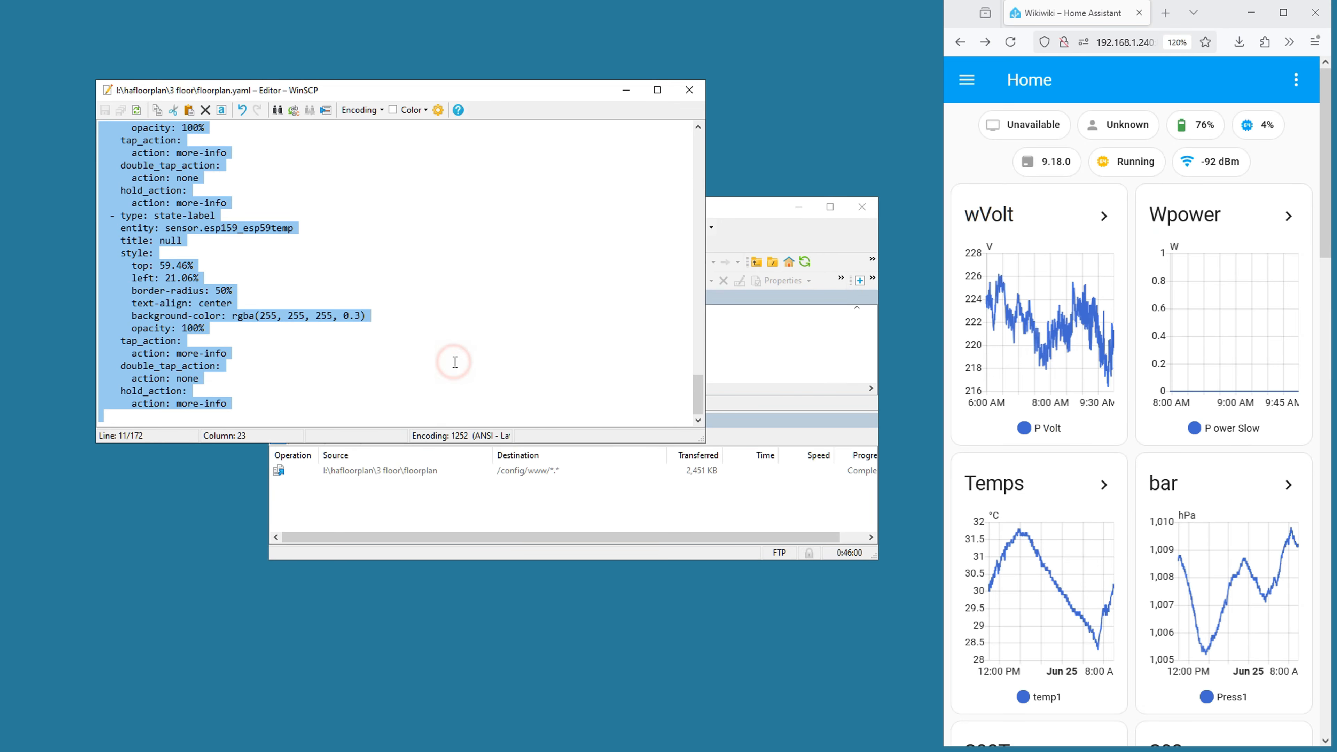
right_click(420, 296)
click(473, 353)
click(689, 90)
click(798, 206)
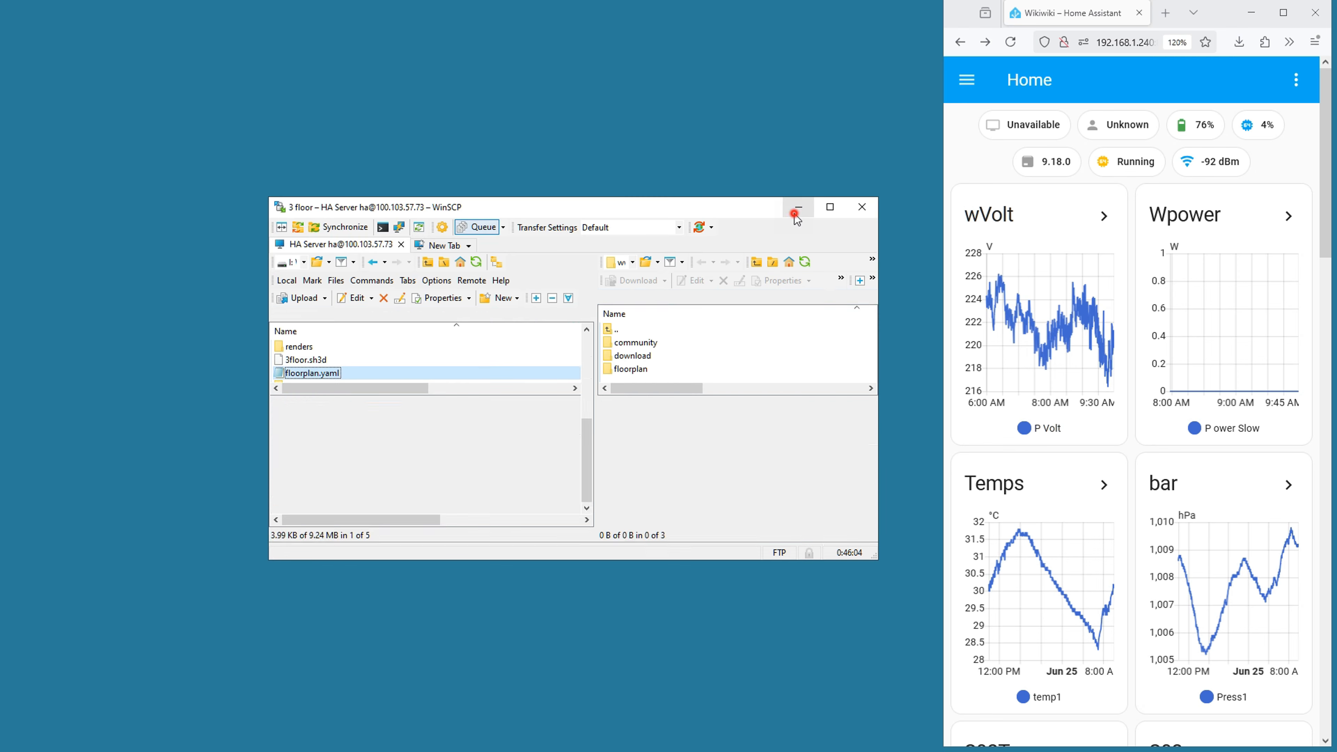
Switch to a maximized Home Assistant window, put the Wikiwiki dashboard in edit mode and add a new section below the existing ones.
double_click(1226, 16)
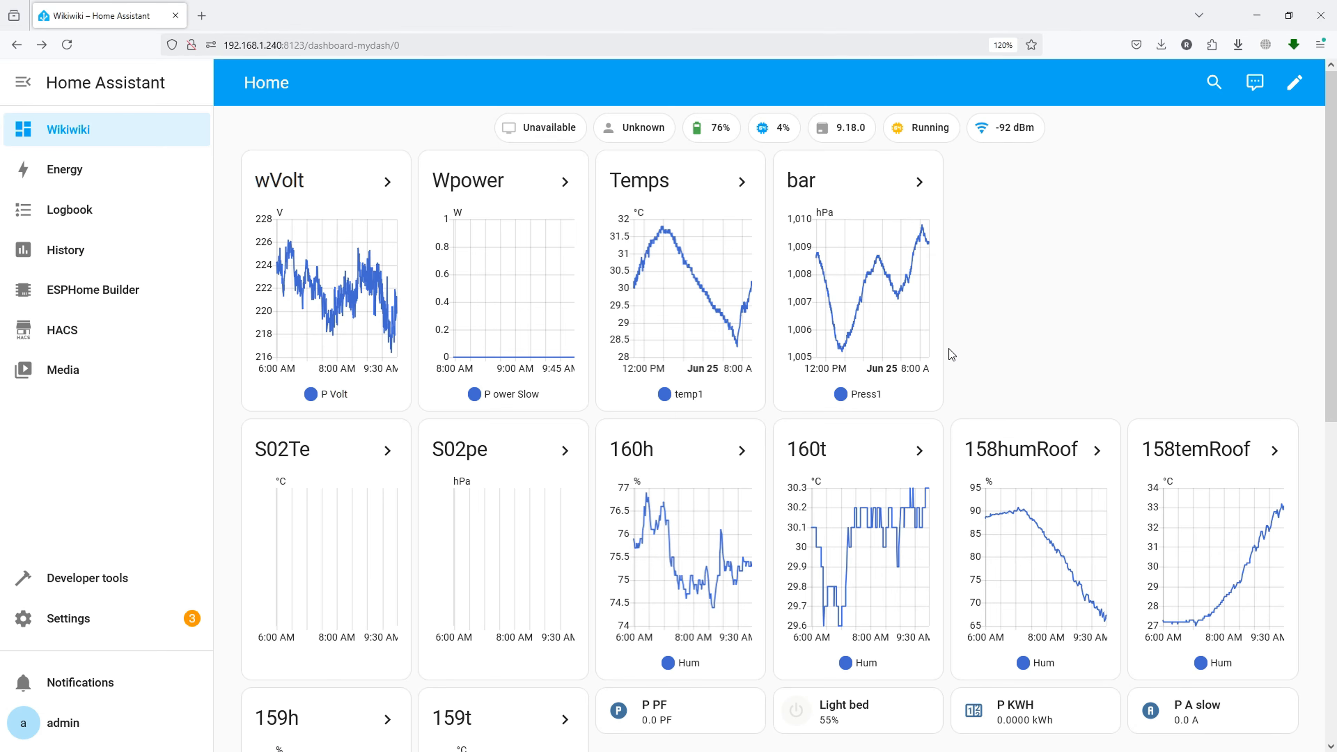
scroll(951, 345, down, 10)
scroll(1103, 225, up, 8)
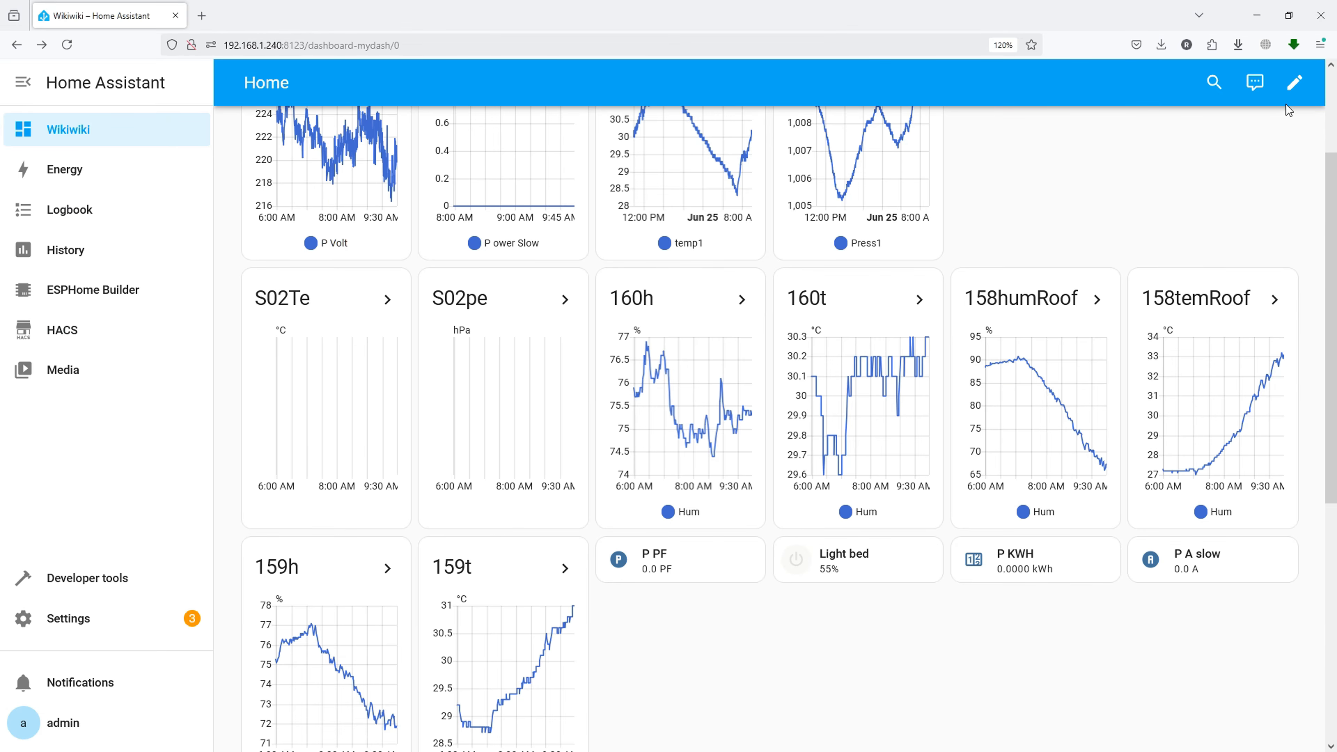
click(1295, 82)
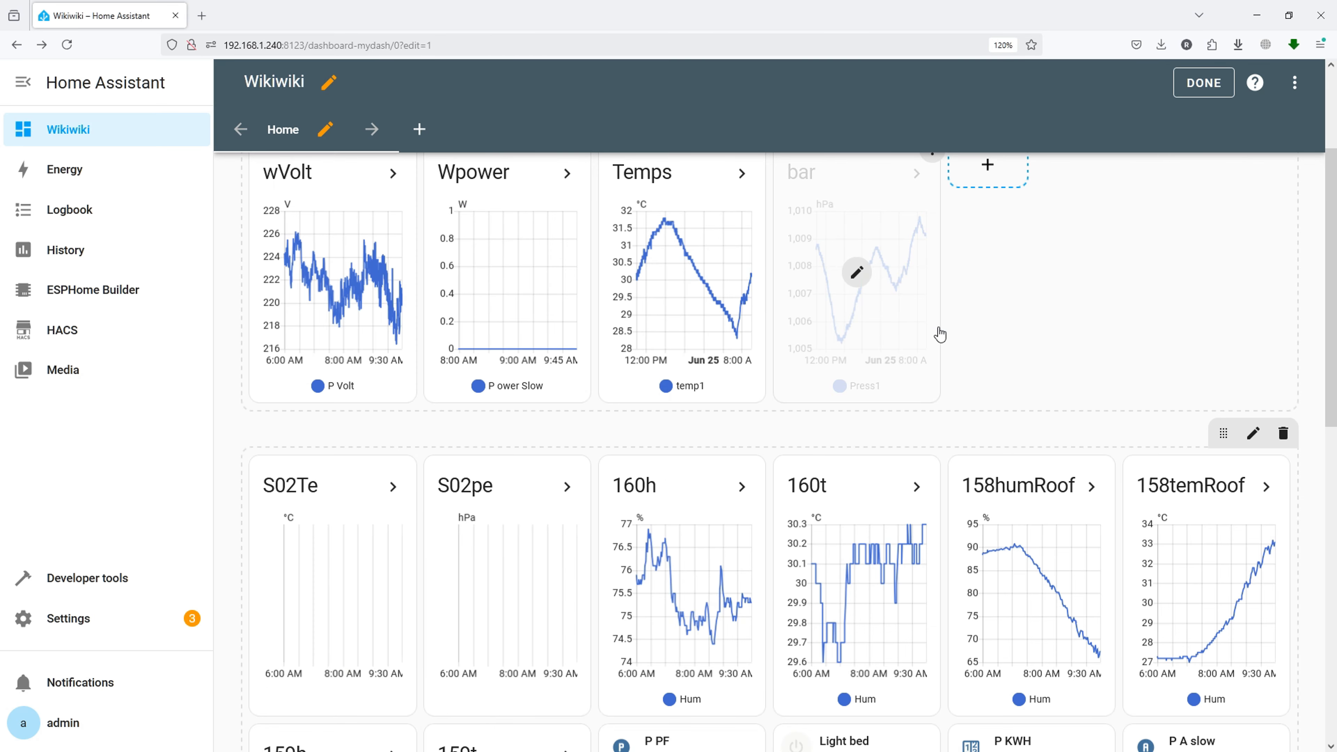
scroll(940, 334, down, 10)
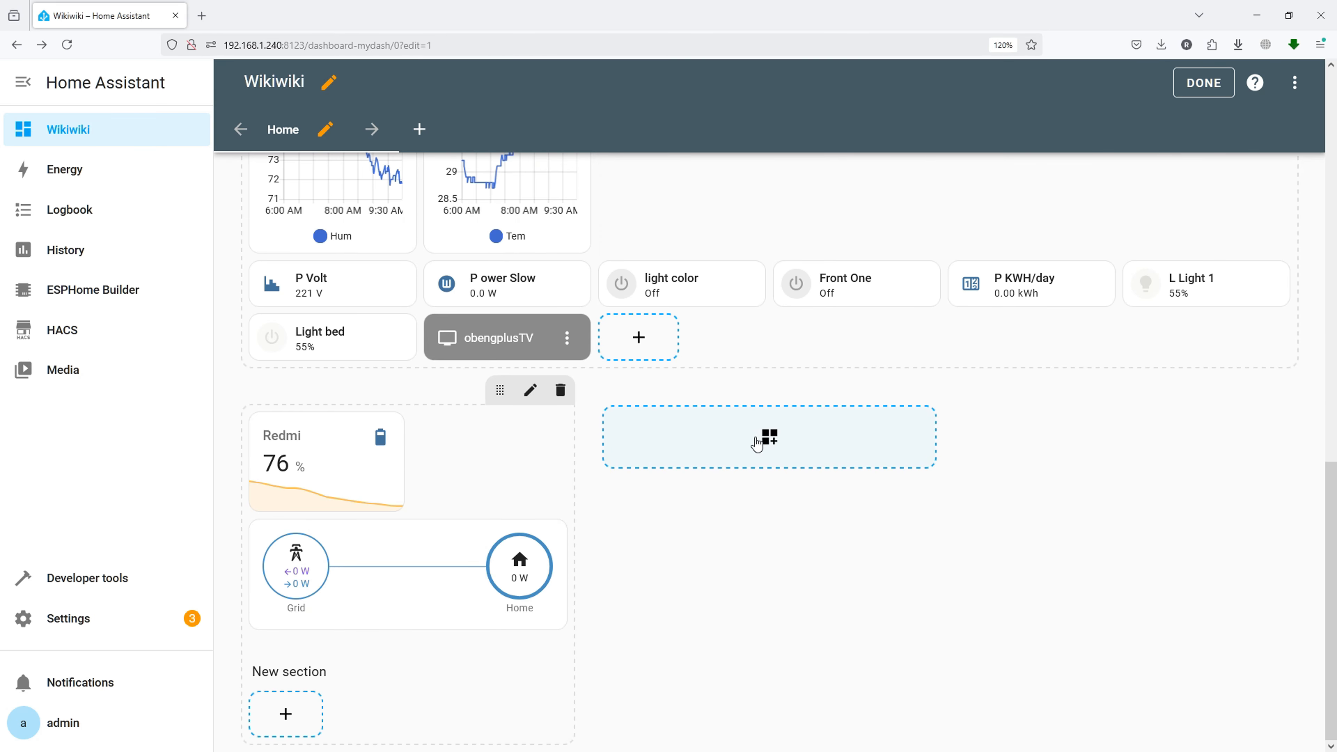
click(758, 441)
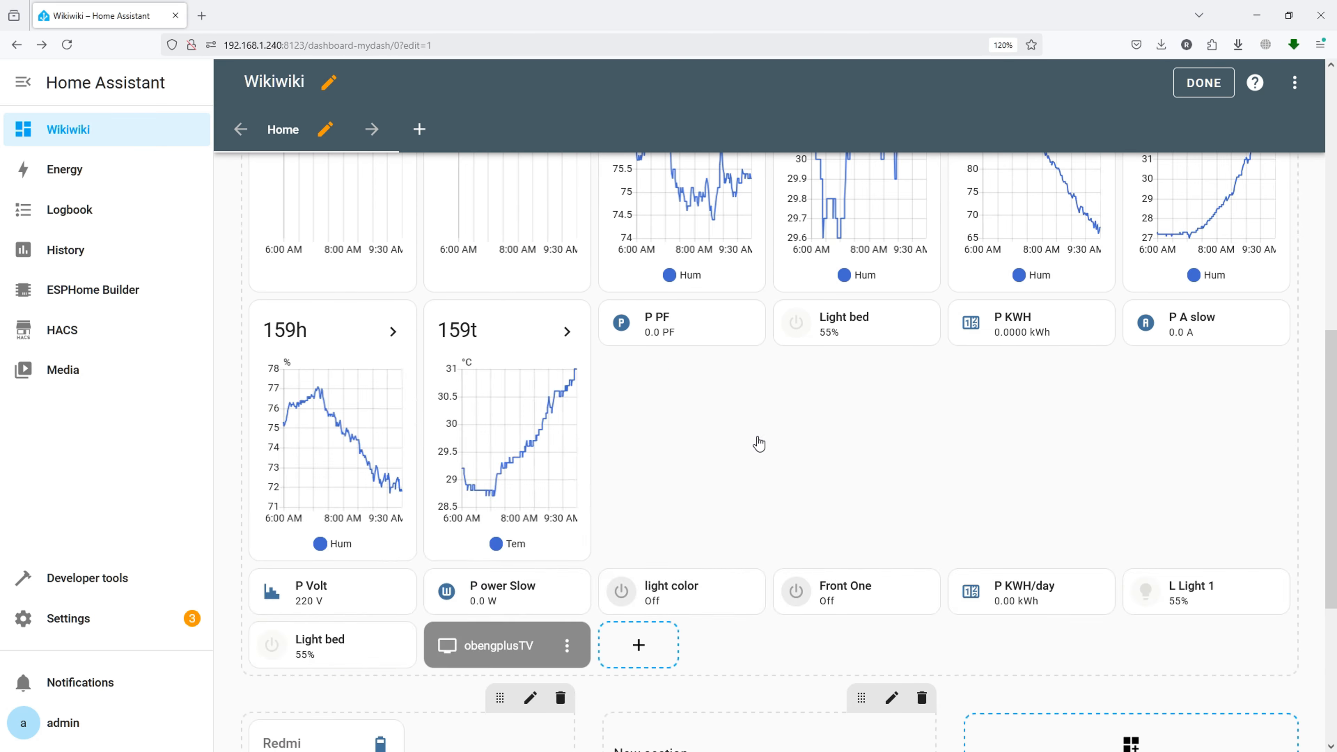
Add a Floor3d Card to the new section and show its configuration as code.
scroll(757, 443, down, 5)
click(648, 488)
scroll(486, 442, down, 15)
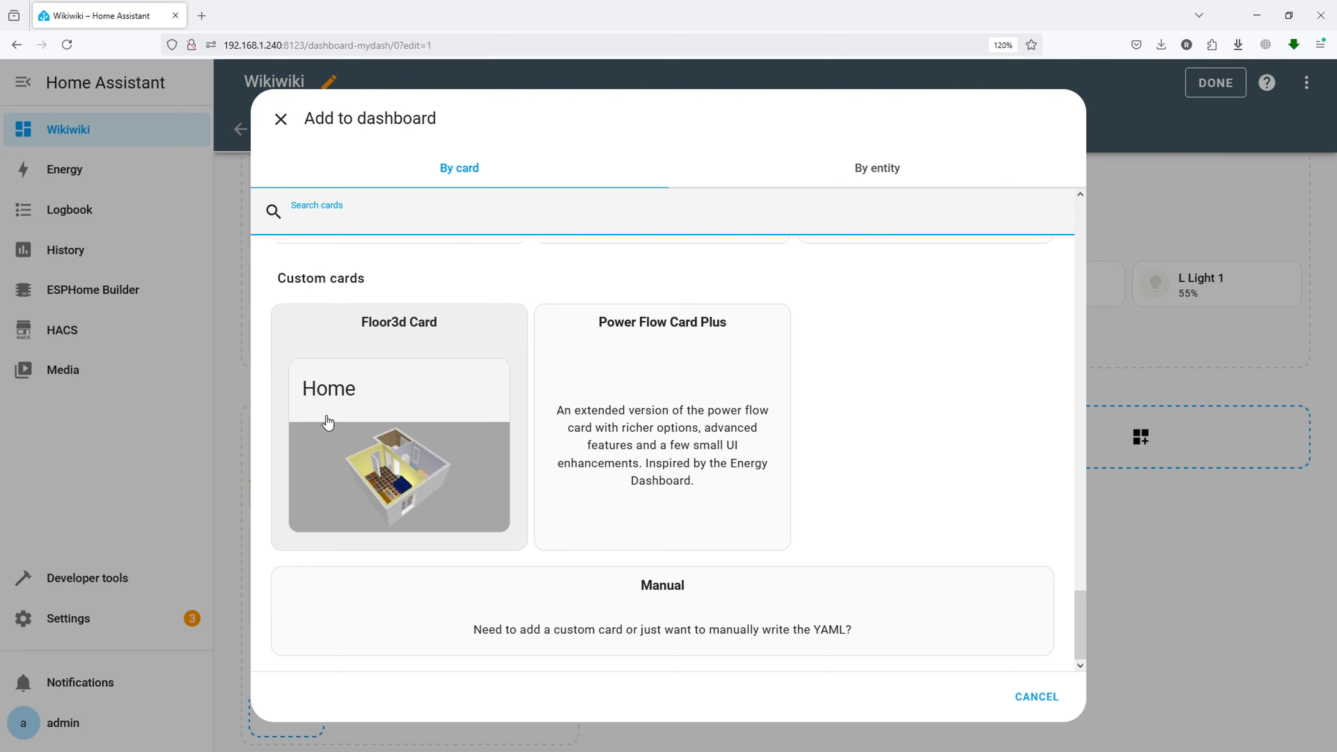
click(387, 458)
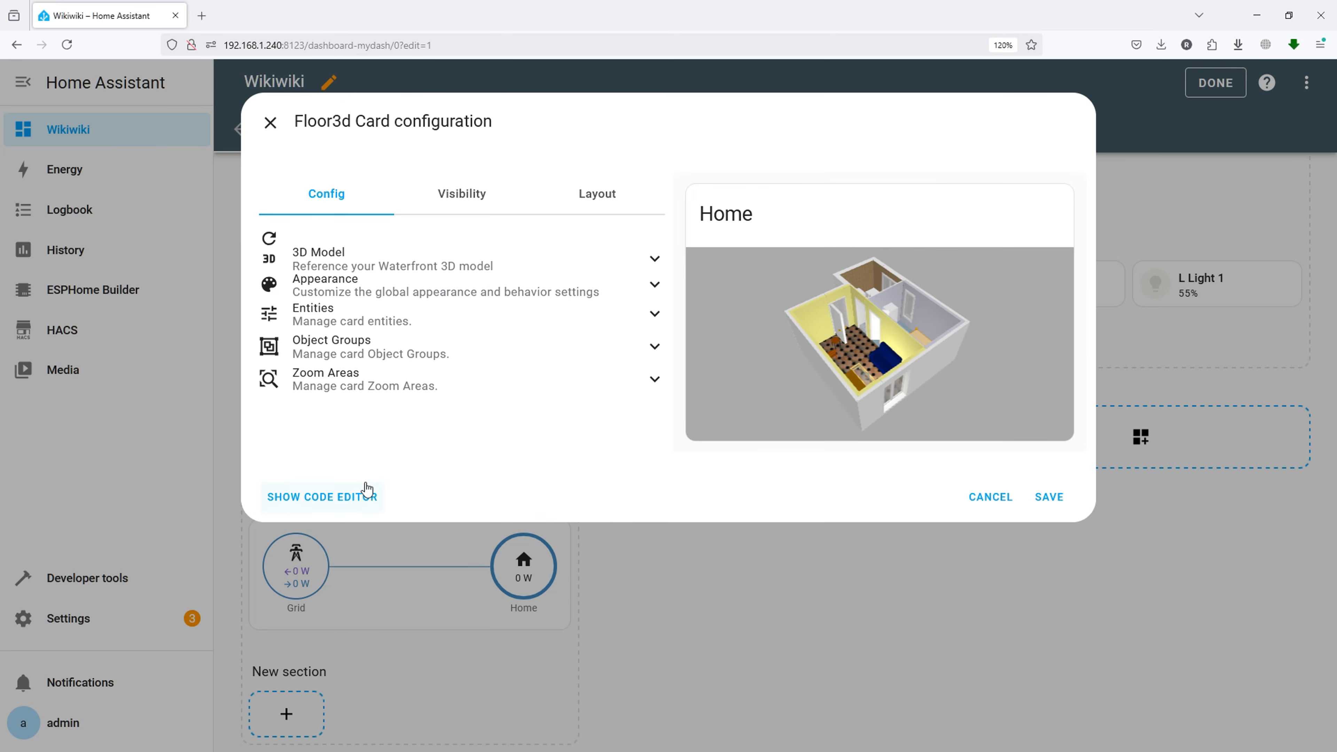
click(295, 506)
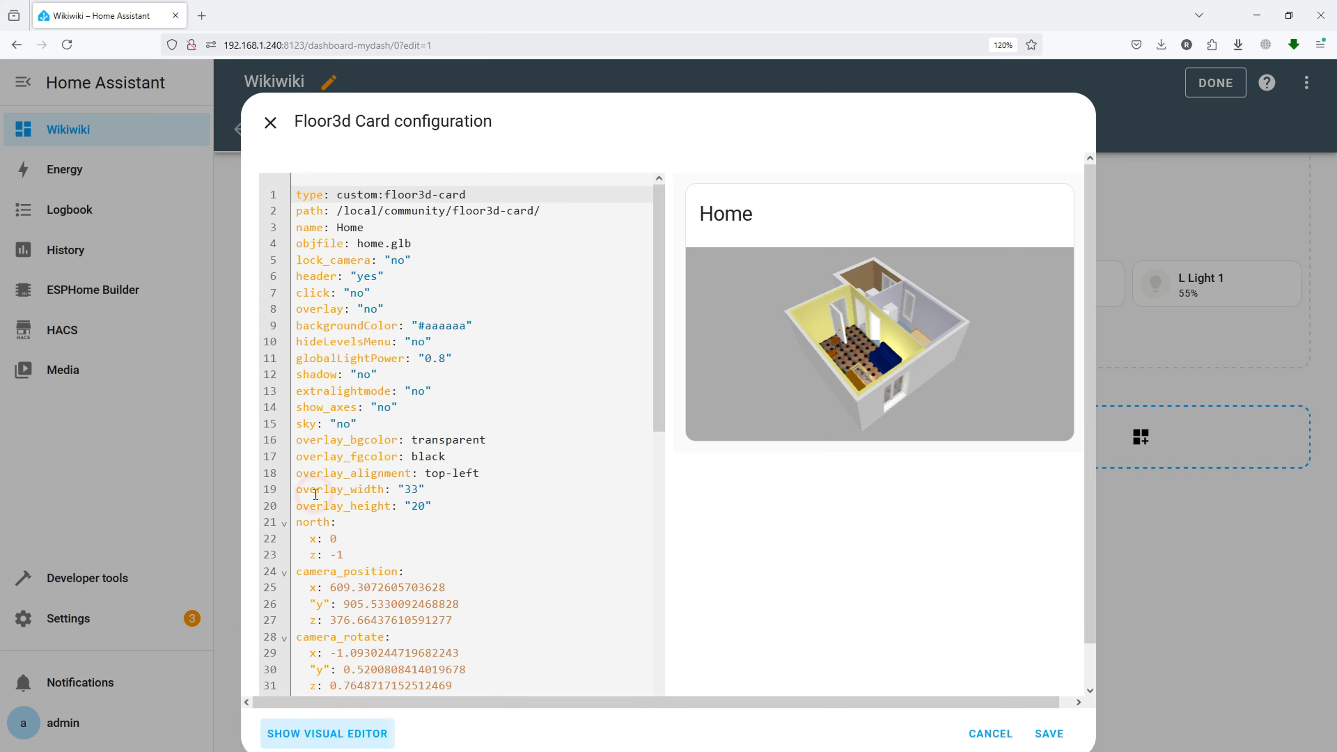
Replace all of the card's default code with the copied floor plan YAML.
click(476, 384)
key(ctrl+a)
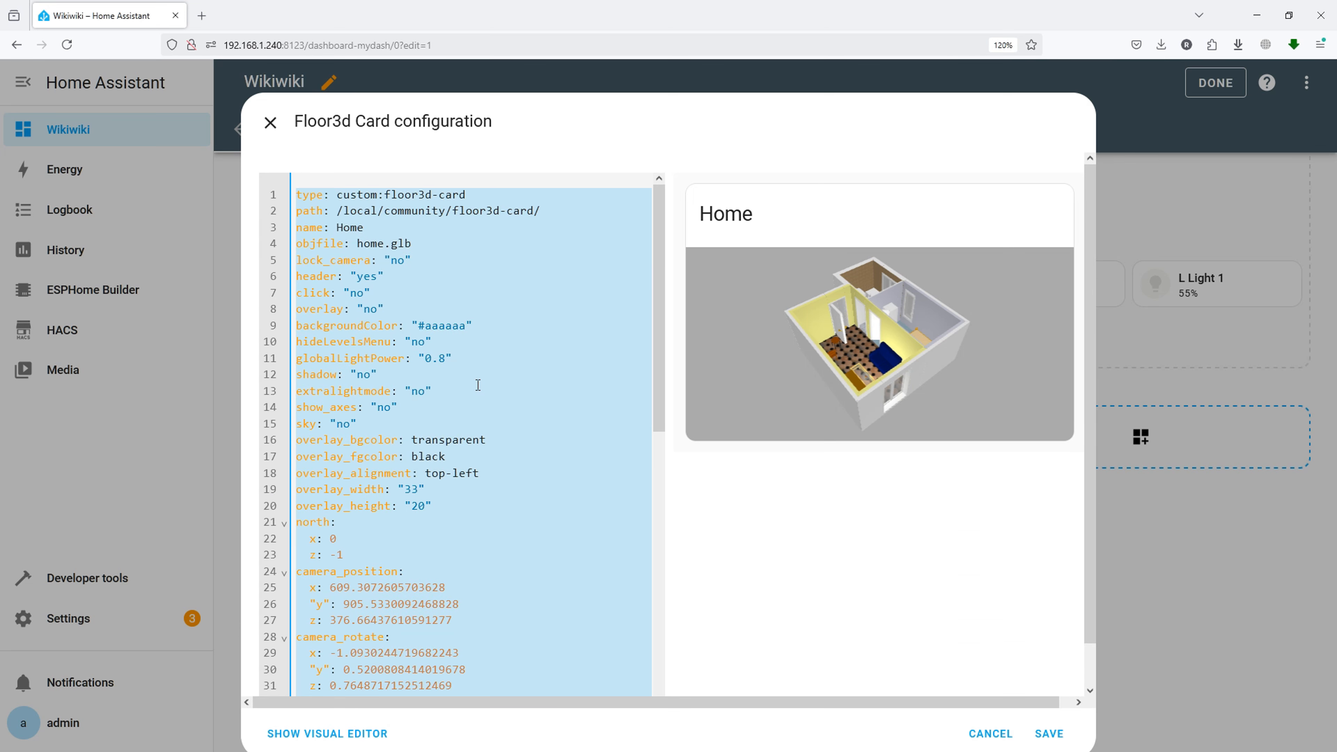
key(BackSpace)
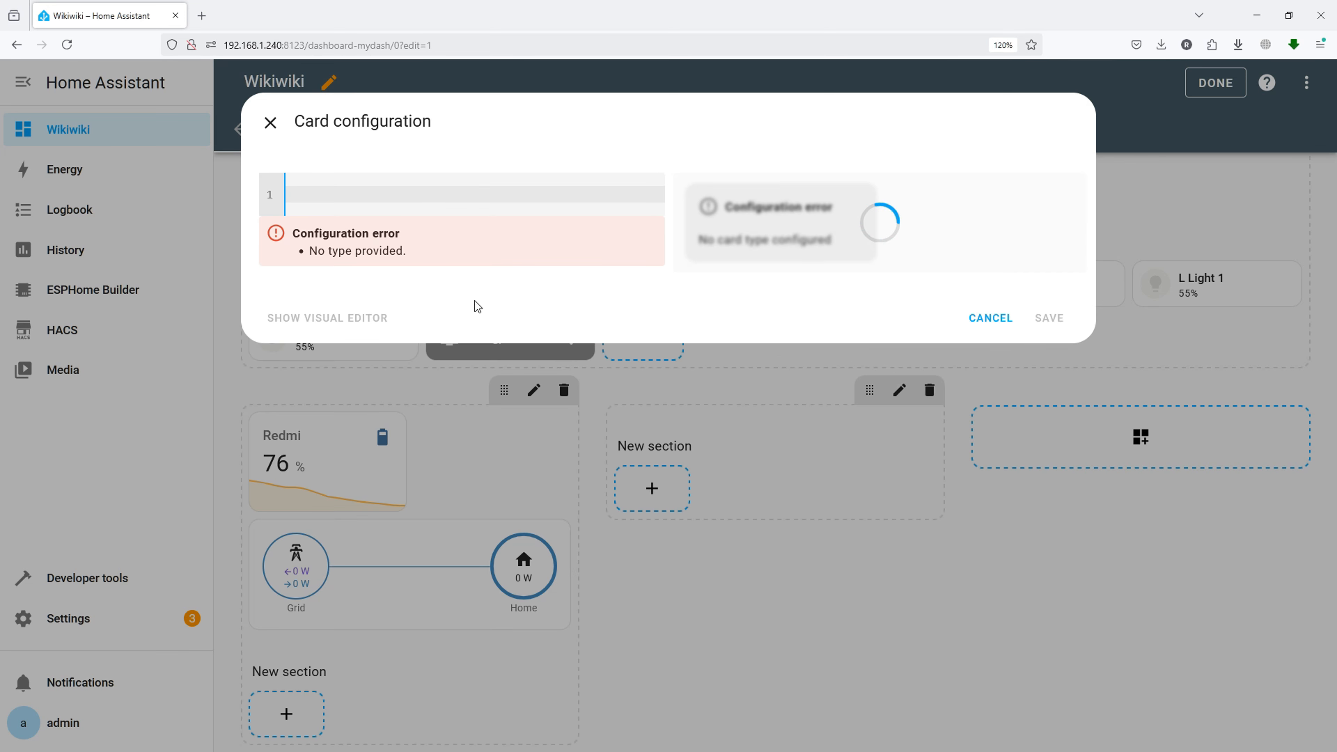
right_click(463, 194)
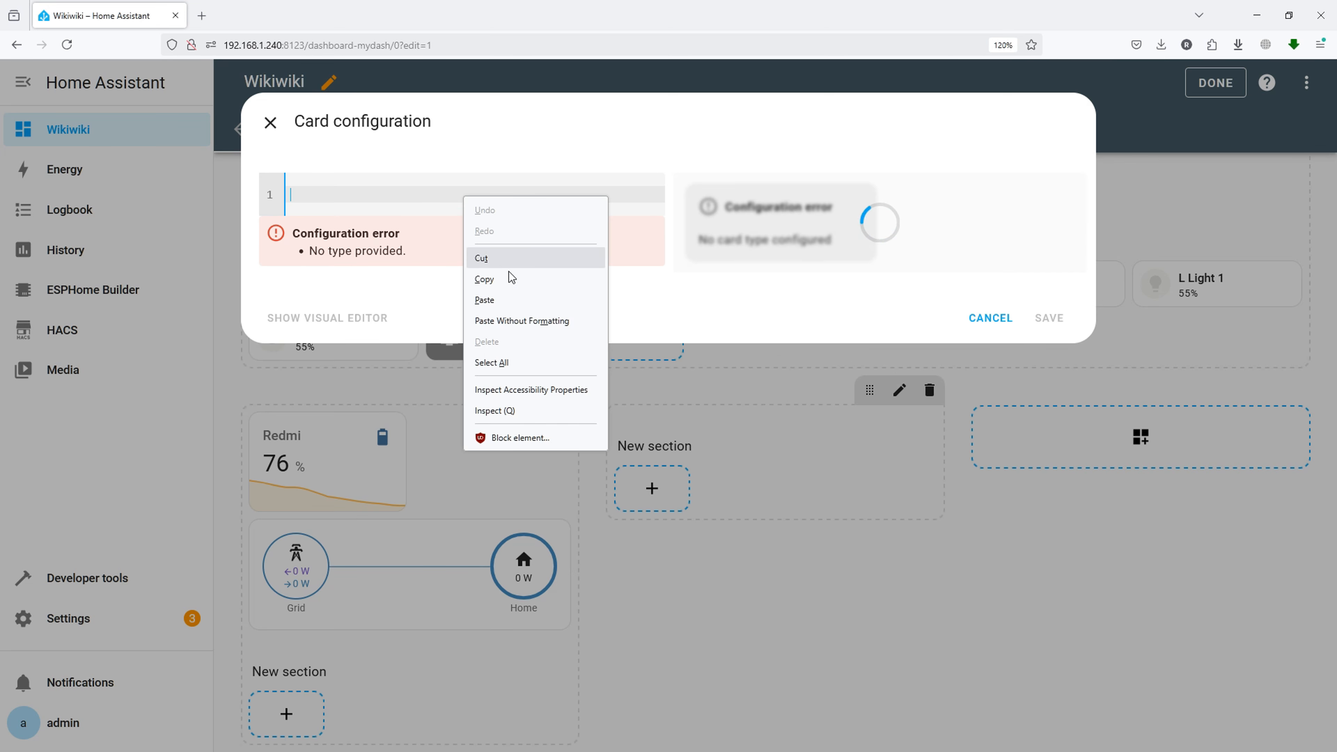
click(484, 300)
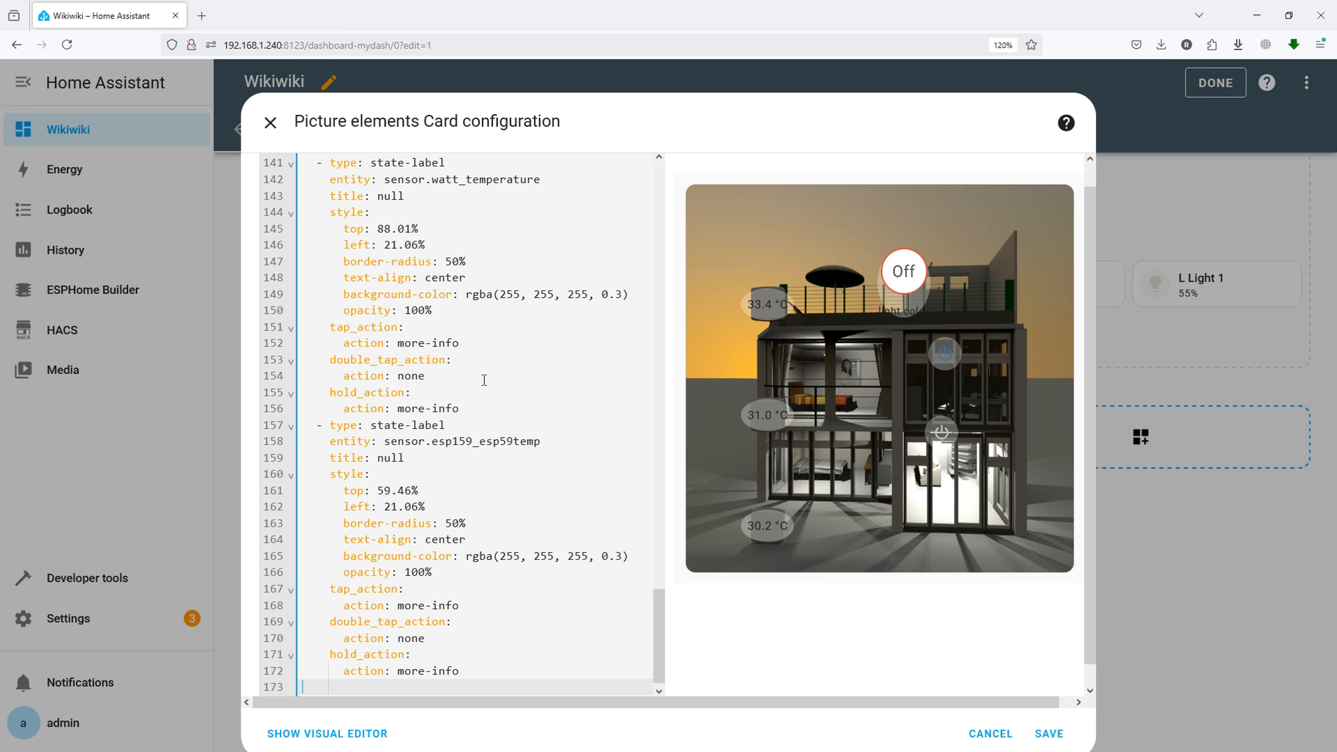
Change the element type of light.light_color to state-icon in the card's YAML.
scroll(484, 384, down, 1)
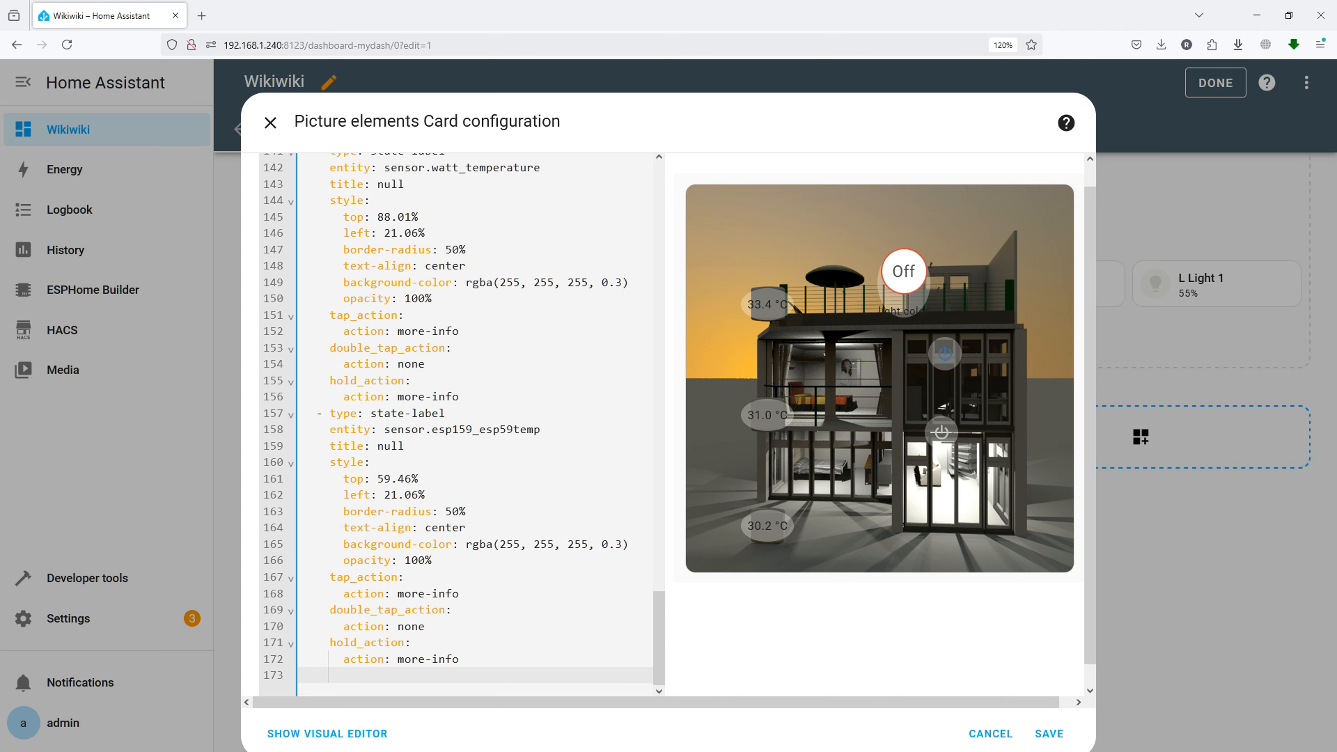
scroll(489, 458, up, 10)
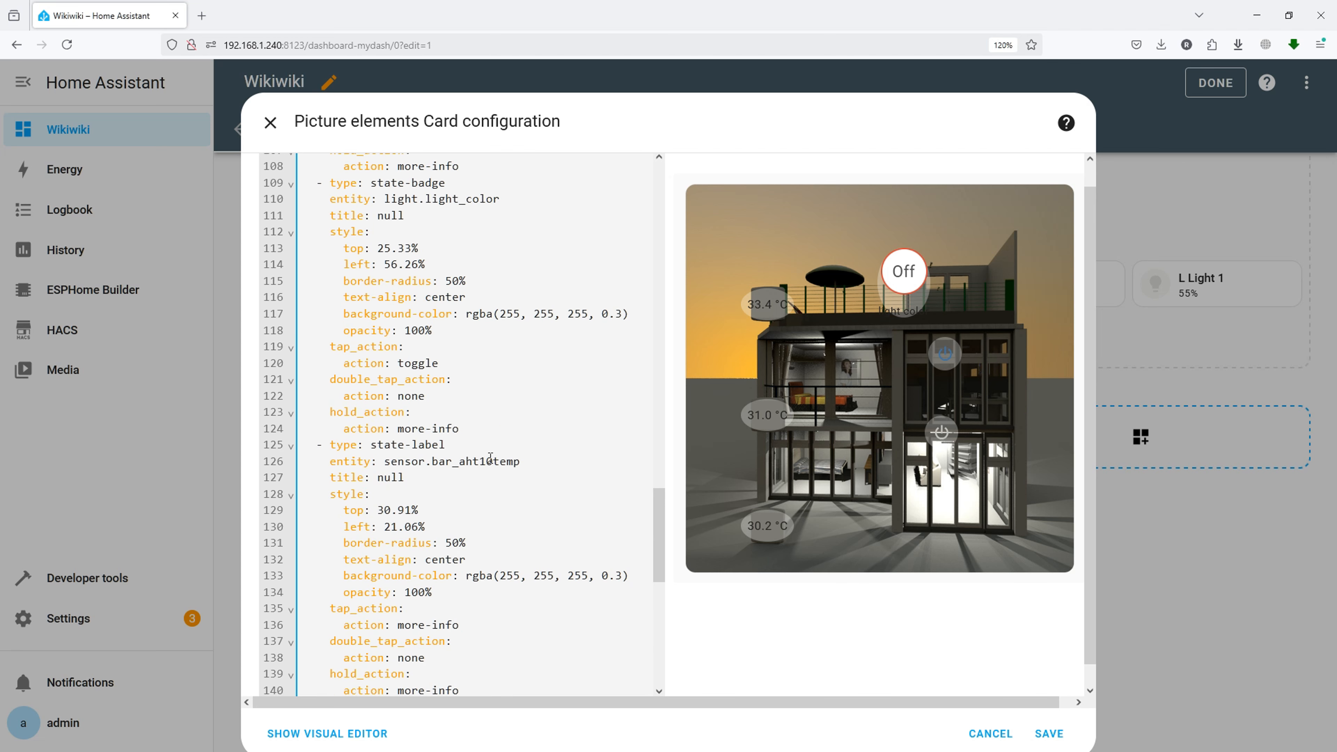
scroll(490, 461, up, 3)
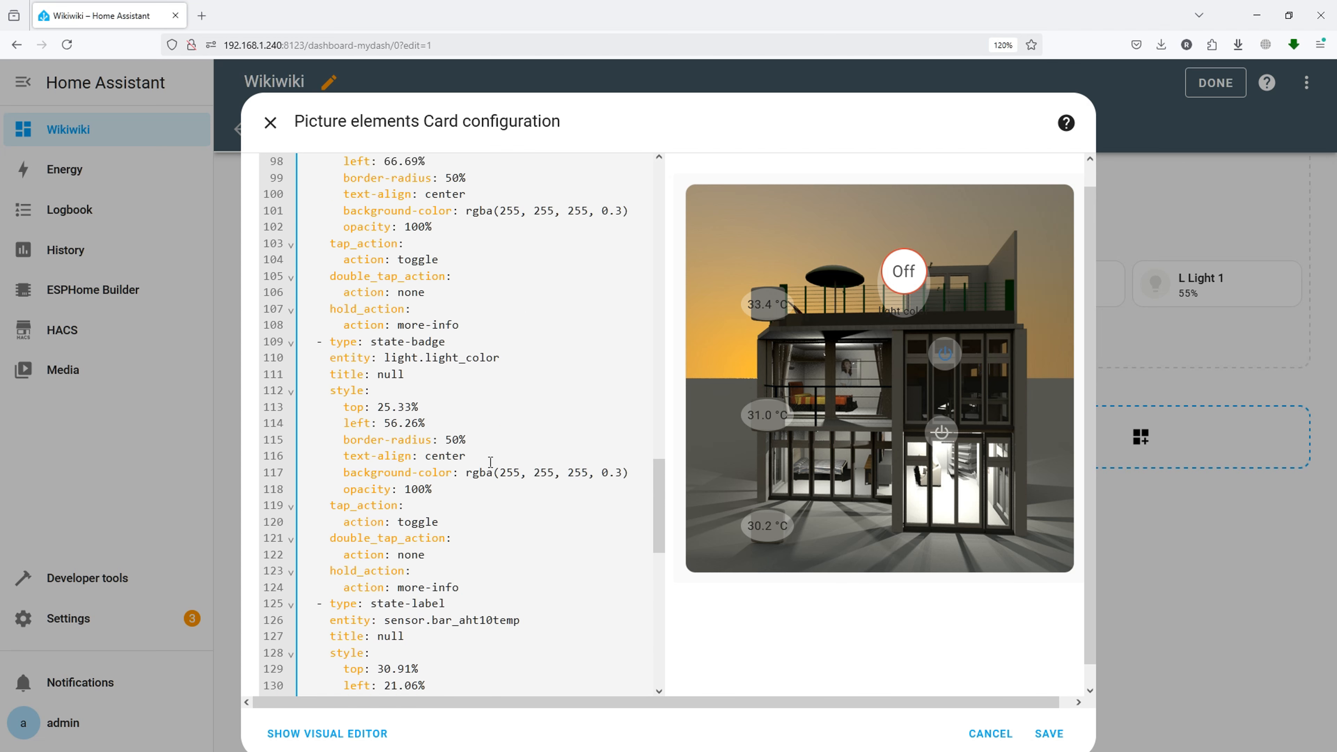
scroll(489, 462, up, 3)
drag(371, 500, 446, 501)
text(state-icon)
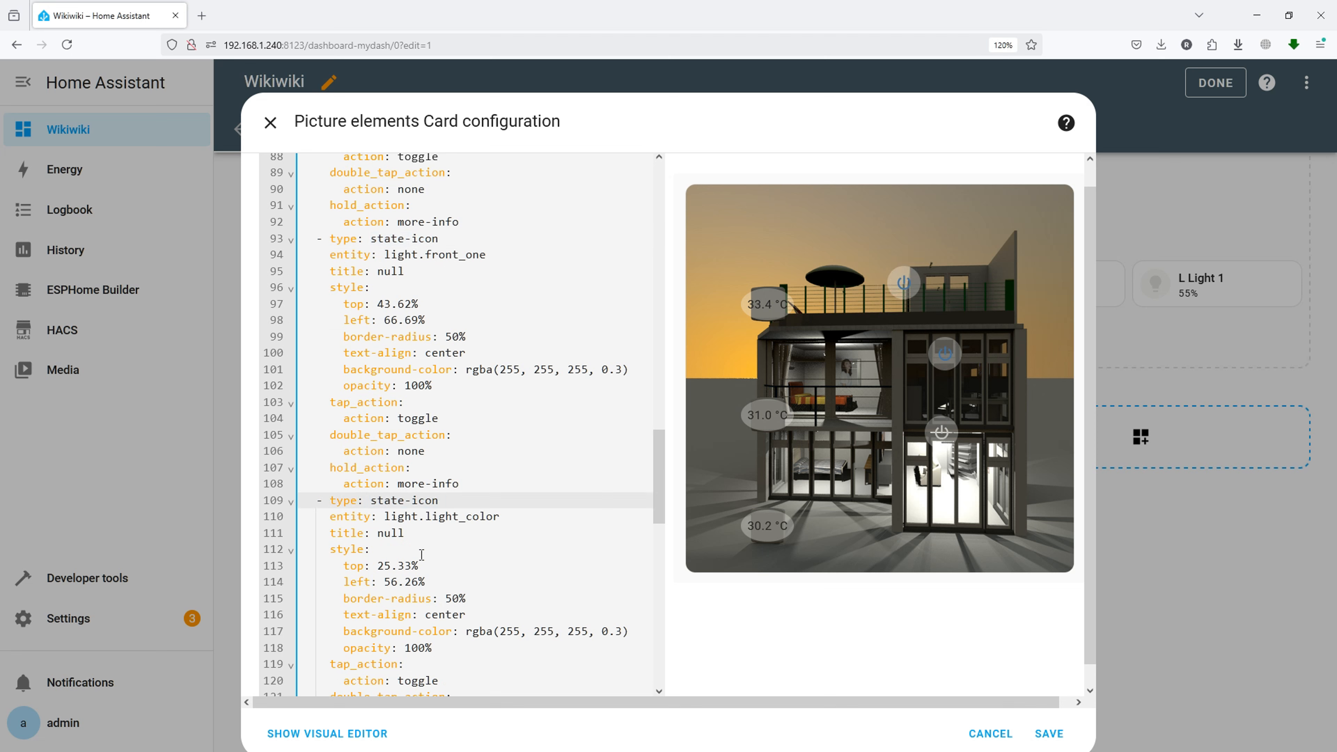
Set the left position of the light.light_color icon to 66.26% and save the card.
click(391, 581)
key(BackSpace)
text(6)
click(1049, 733)
Increase the width of the new section that holds the floor plan card and save the section.
scroll(1031, 474, down, 3)
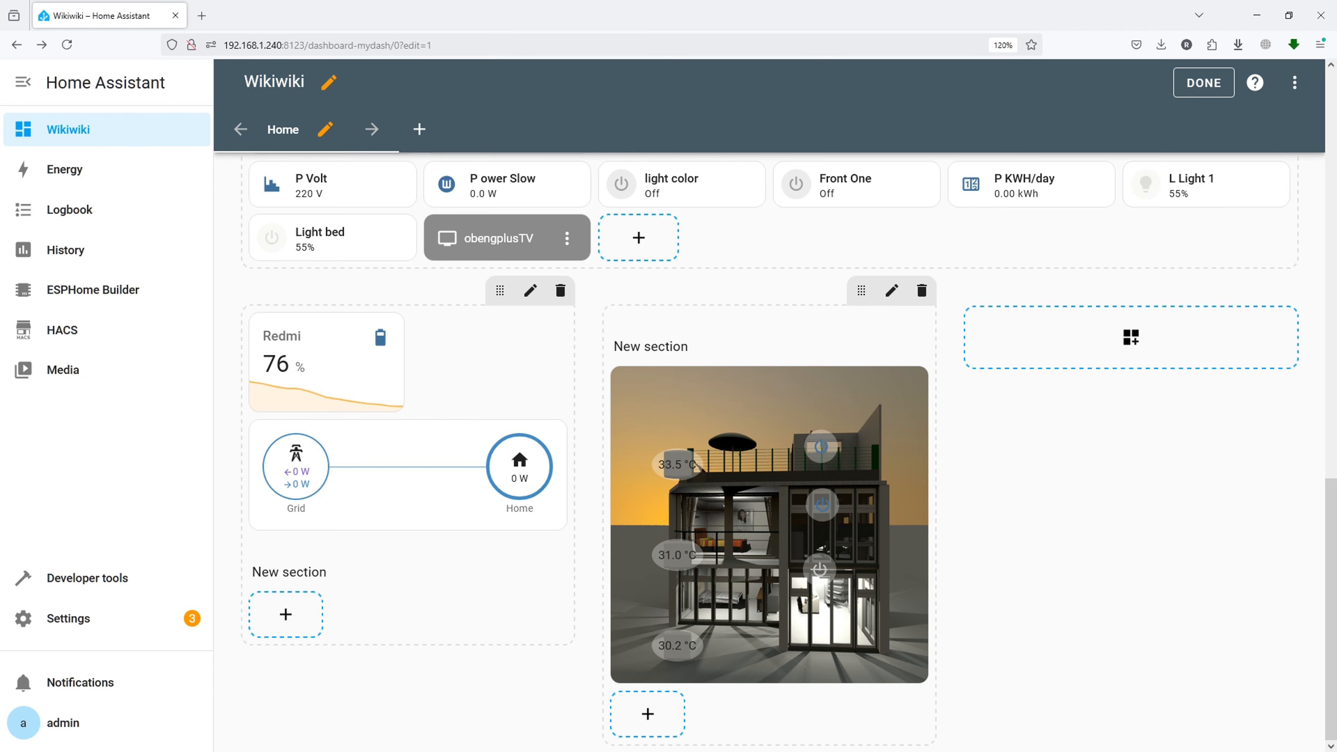
click(891, 290)
drag(448, 254, 573, 290)
click(872, 339)
Enlarge the floor plan card in its layout settings, save it and finish editing the dashboard.
scroll(842, 447, down, 2)
click(783, 482)
click(597, 195)
drag(274, 337, 303, 555)
click(1049, 703)
click(1216, 83)
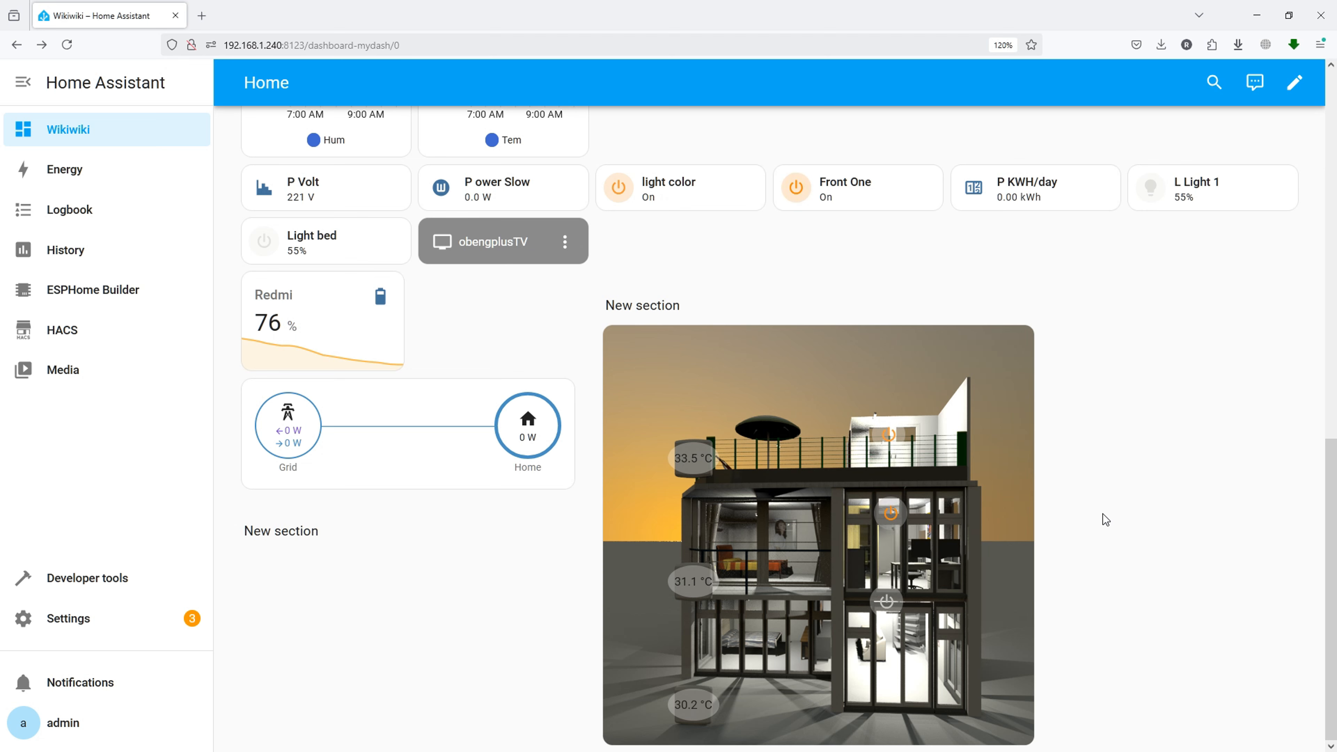
Test the Front One light icon on the floor plan by toggling it twice.
click(892, 514)
click(896, 510)
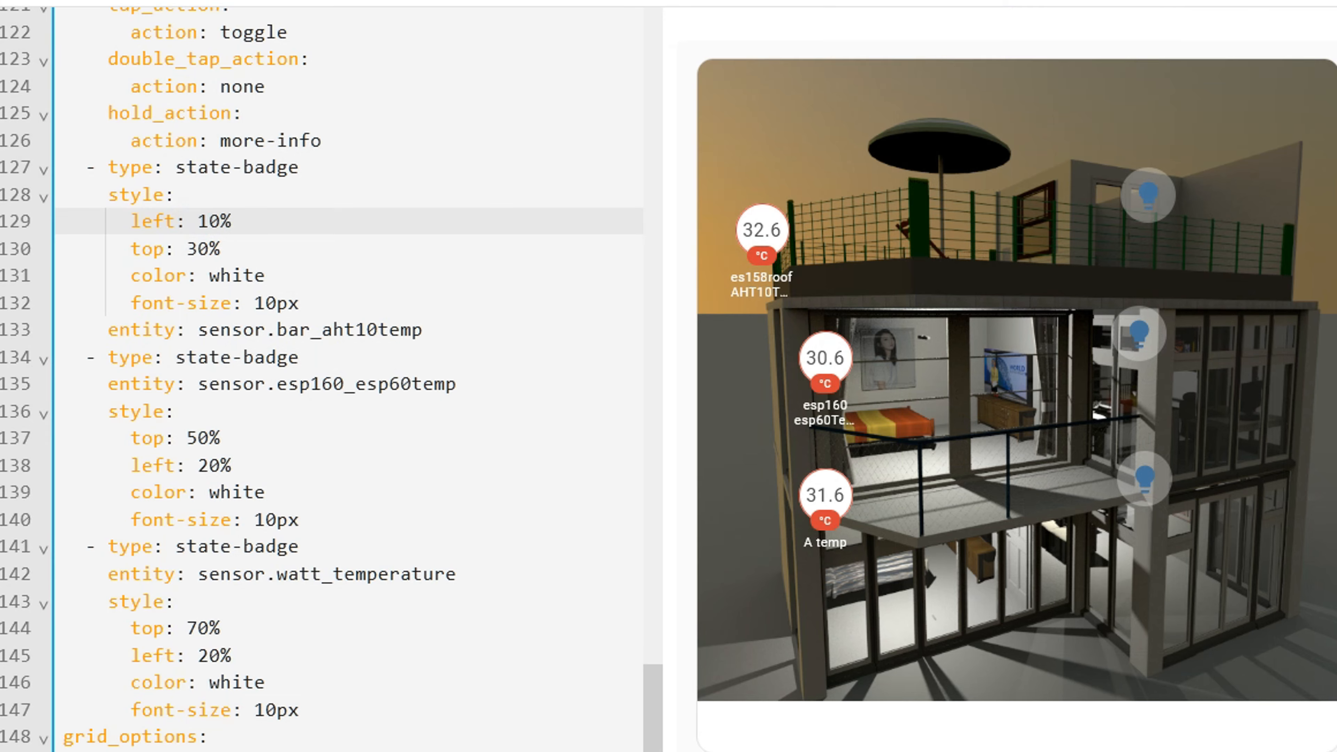
Position the sensor.bar_aht10temp badge at left 20% and top 20% in the card's YAML.
key(BackSpace)
text(2)
click(198, 249)
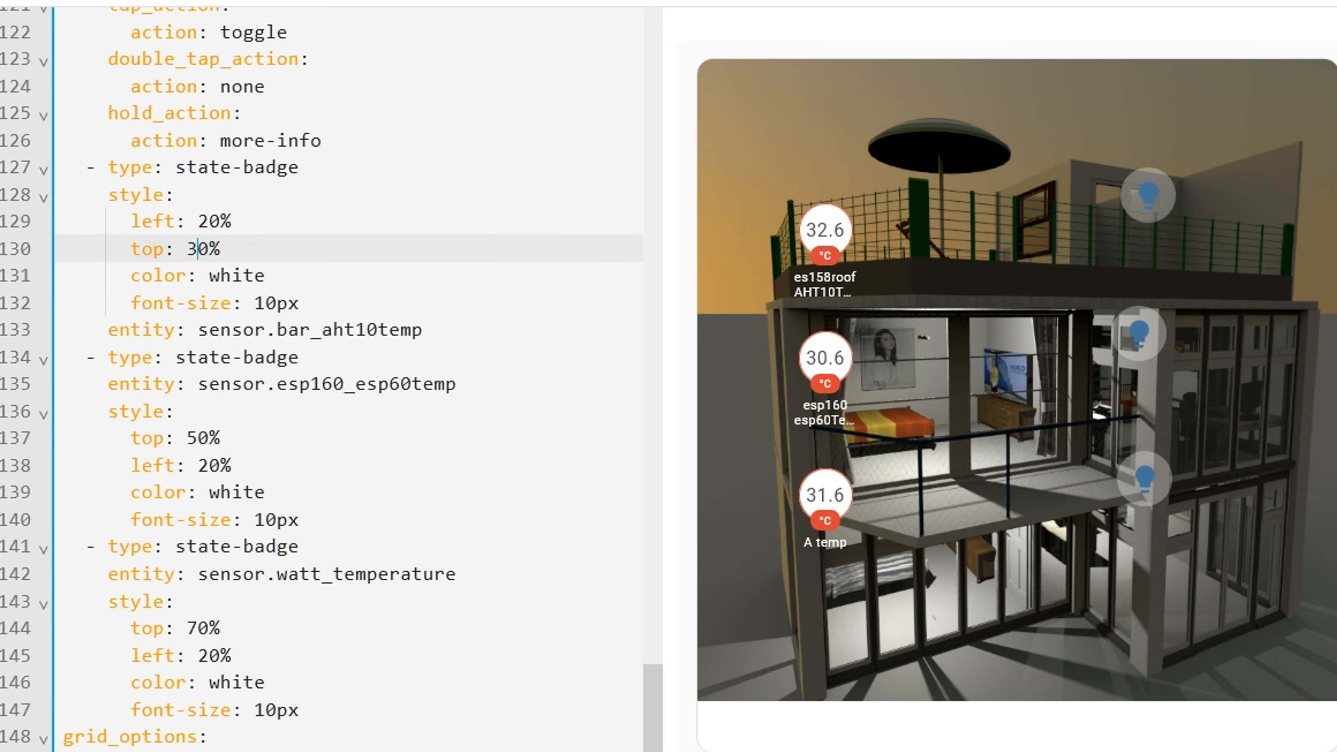
key(BackSpace)
text(2)
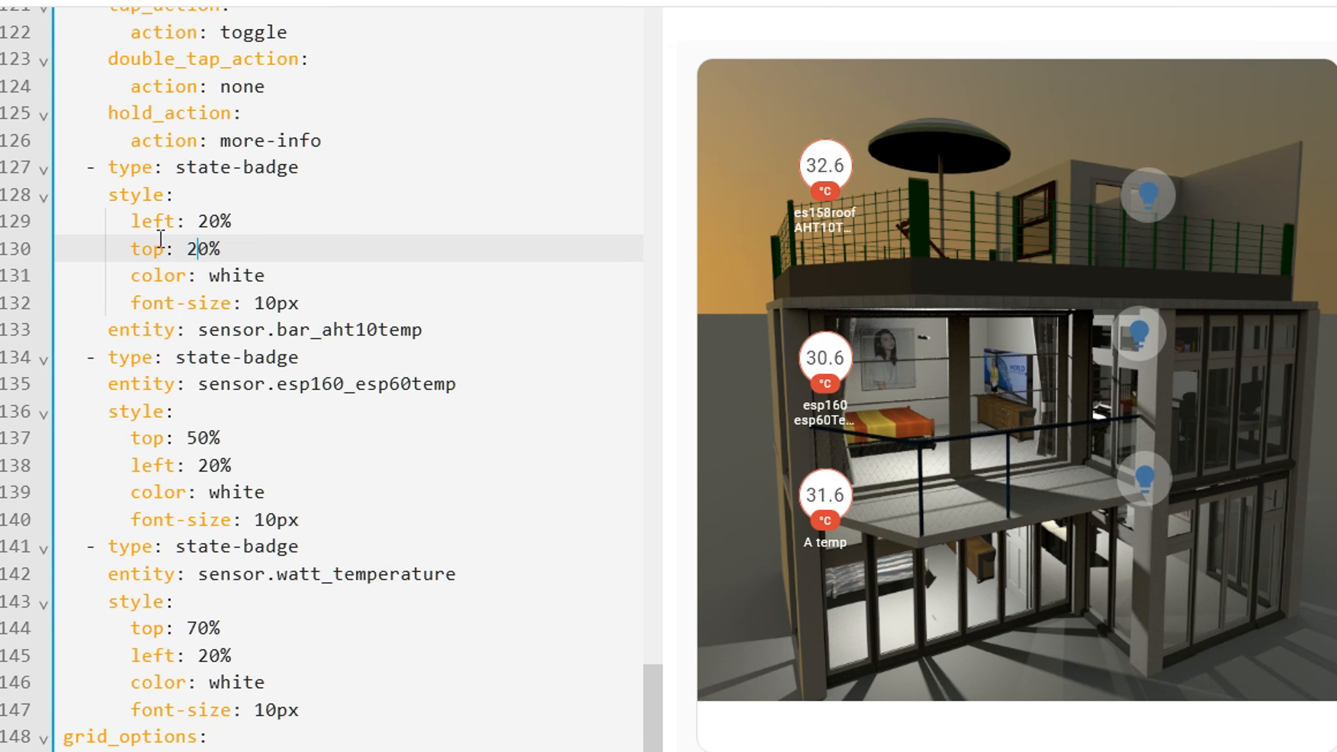
Move the sensor.watt_temperature badge lower on the picture by raising its top percentage.
click(197, 628)
key(BackSpace)
text(8)
key(BackSpace)
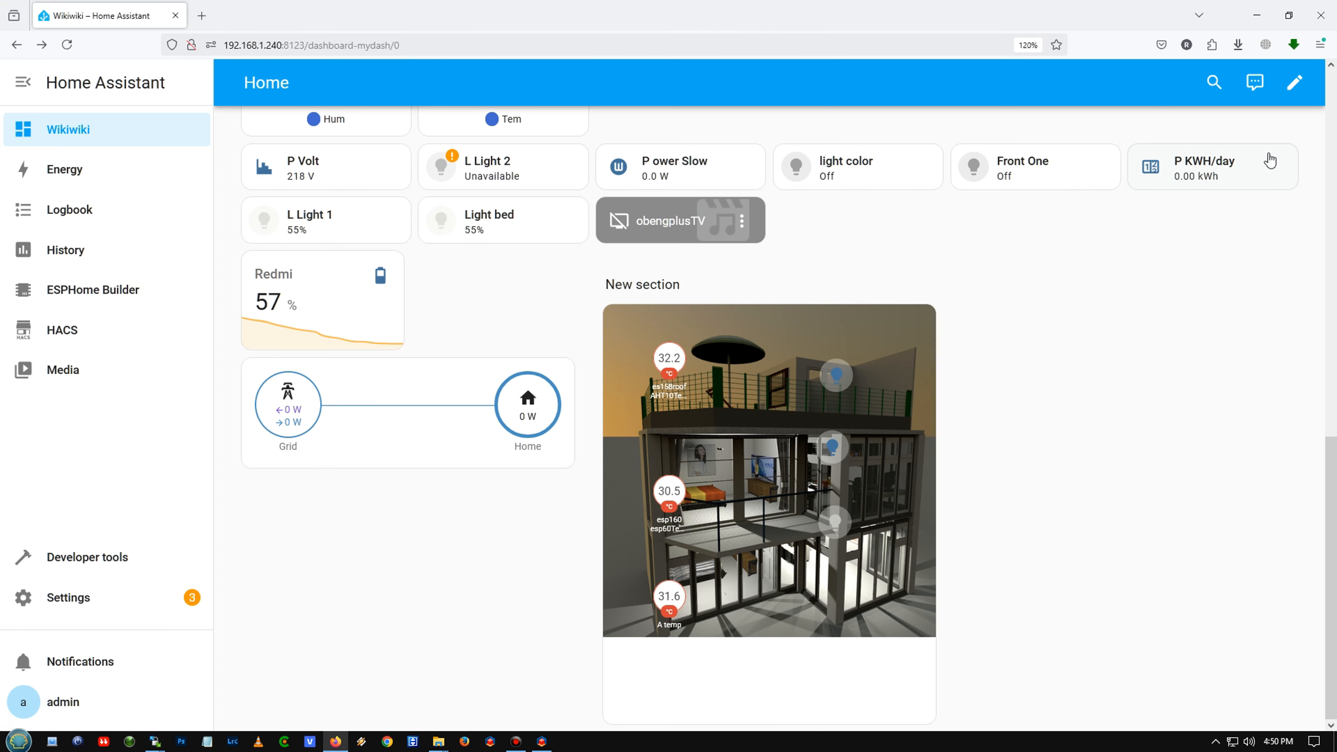
Paste the two-storey house floor plan YAML into the card's code, save the card and finish editing the dashboard.
right_click(406, 200)
click(445, 301)
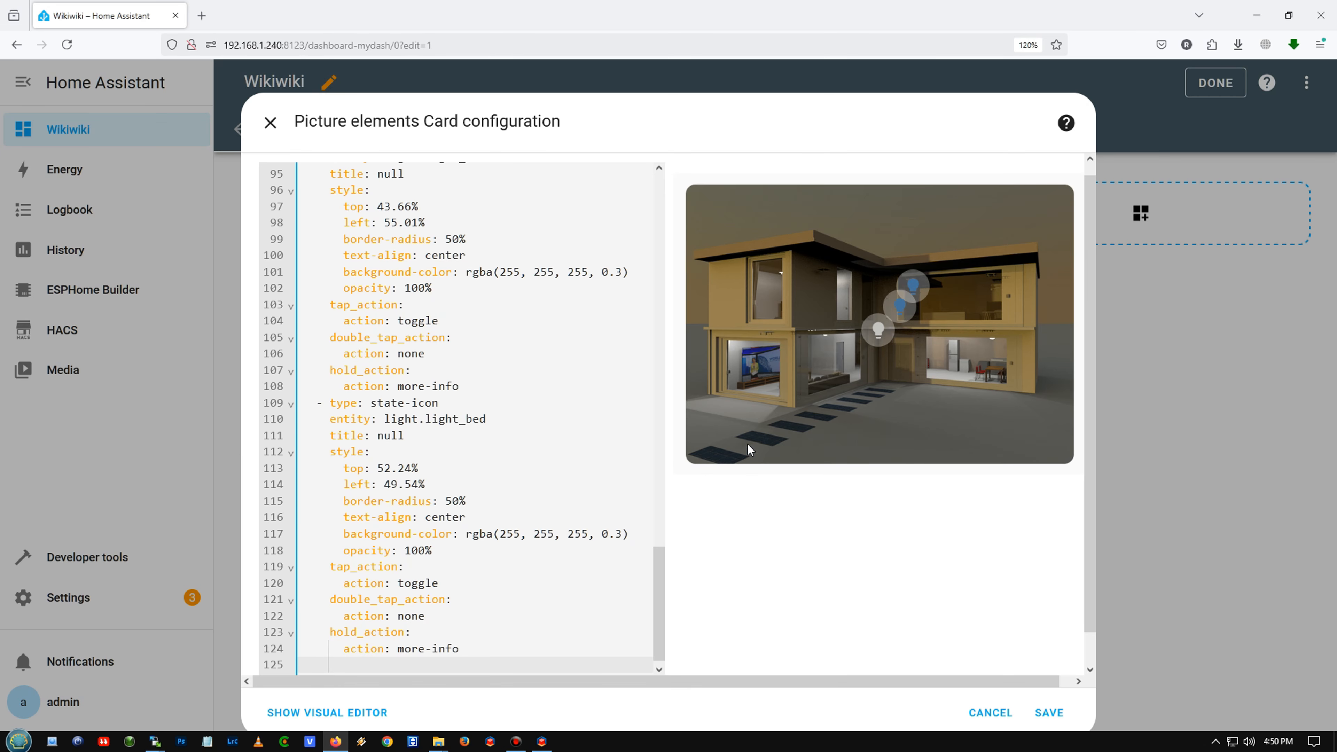
click(1048, 713)
click(1216, 83)
Test the three light icons on the two-storey house floor plan, toggling the Light bed icon twice.
click(1006, 533)
click(1063, 461)
click(1044, 505)
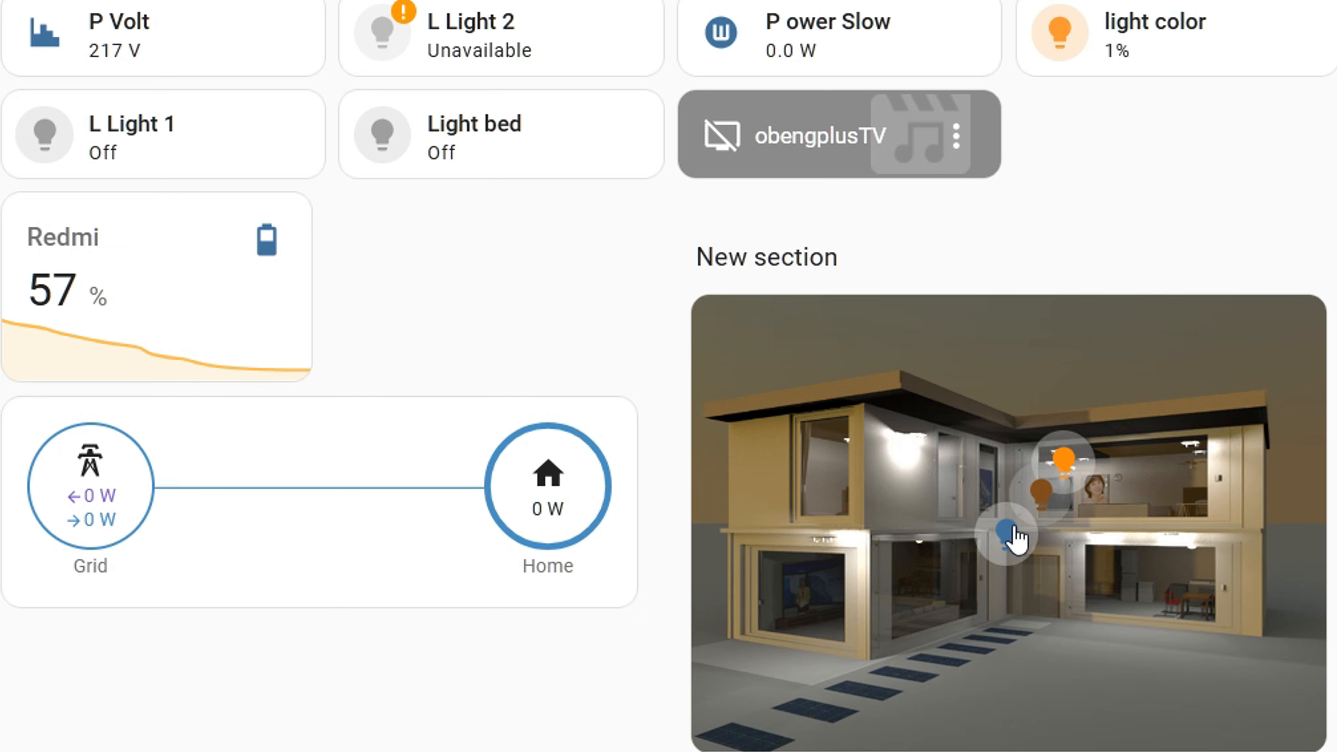
click(1007, 533)
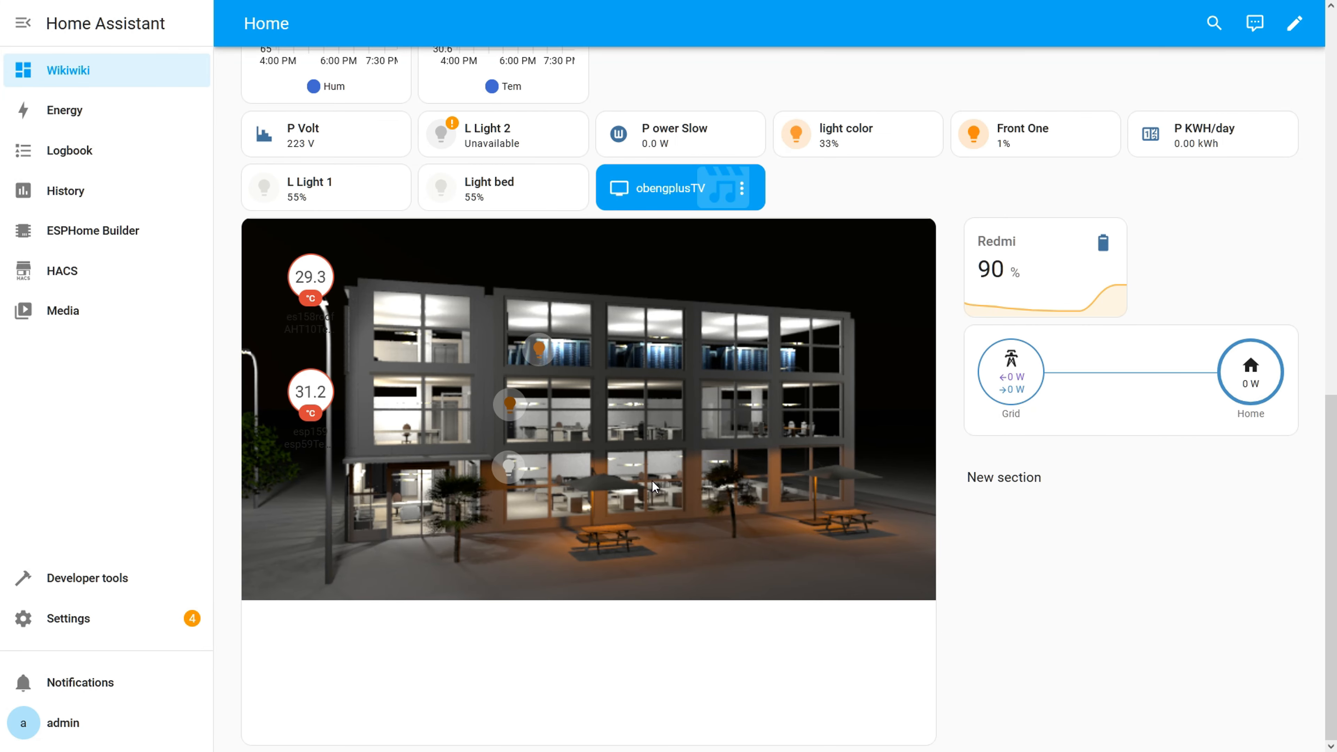
View the es158roof AHT10Temp sensor's history from its badge on the office building floor plan, then close it.
click(316, 281)
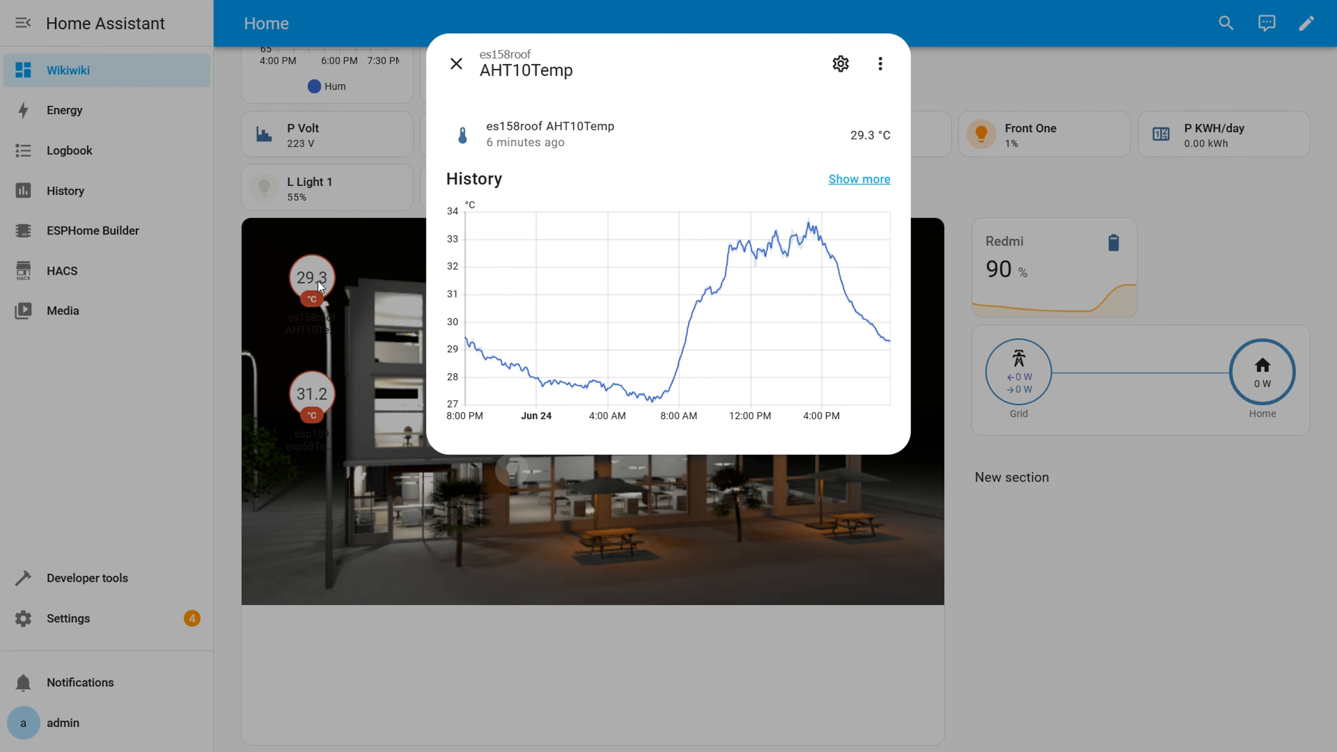
click(457, 64)
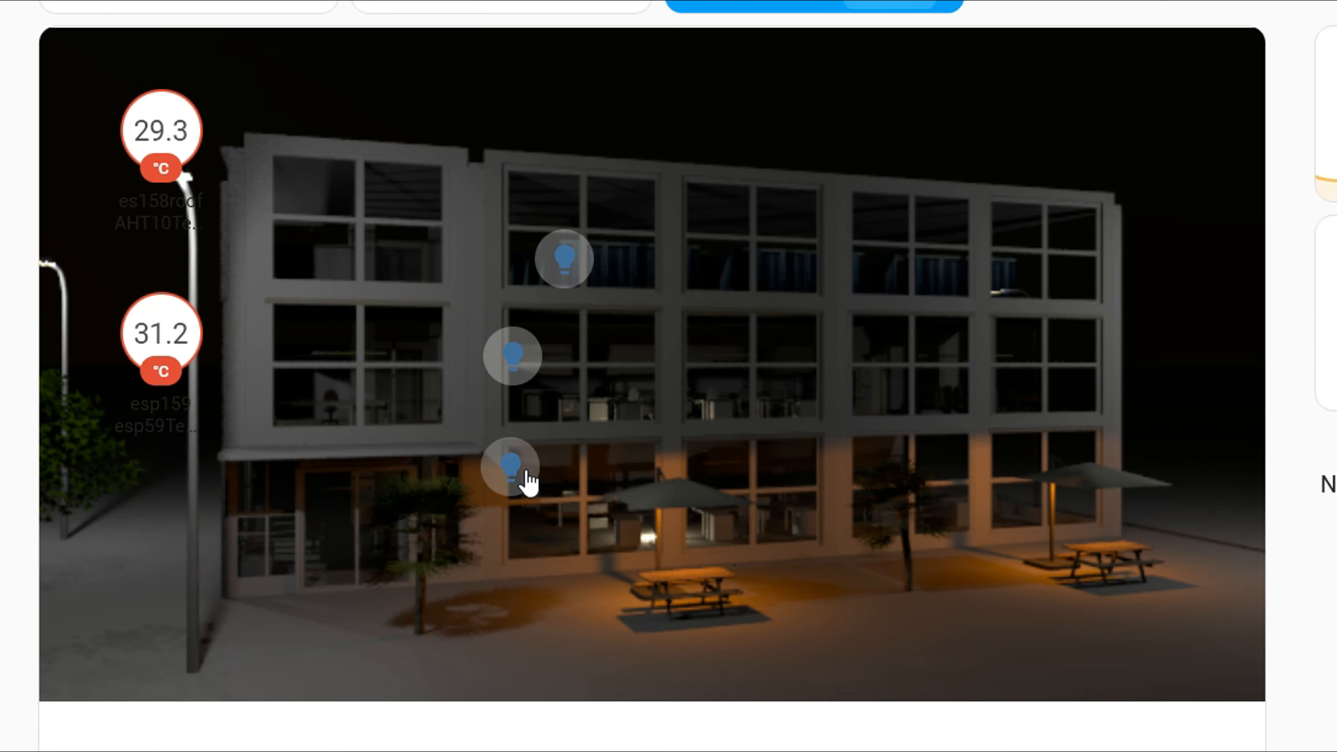
Toggle the lights of all three floors on the office building floor plan.
click(383, 536)
click(511, 356)
click(564, 258)
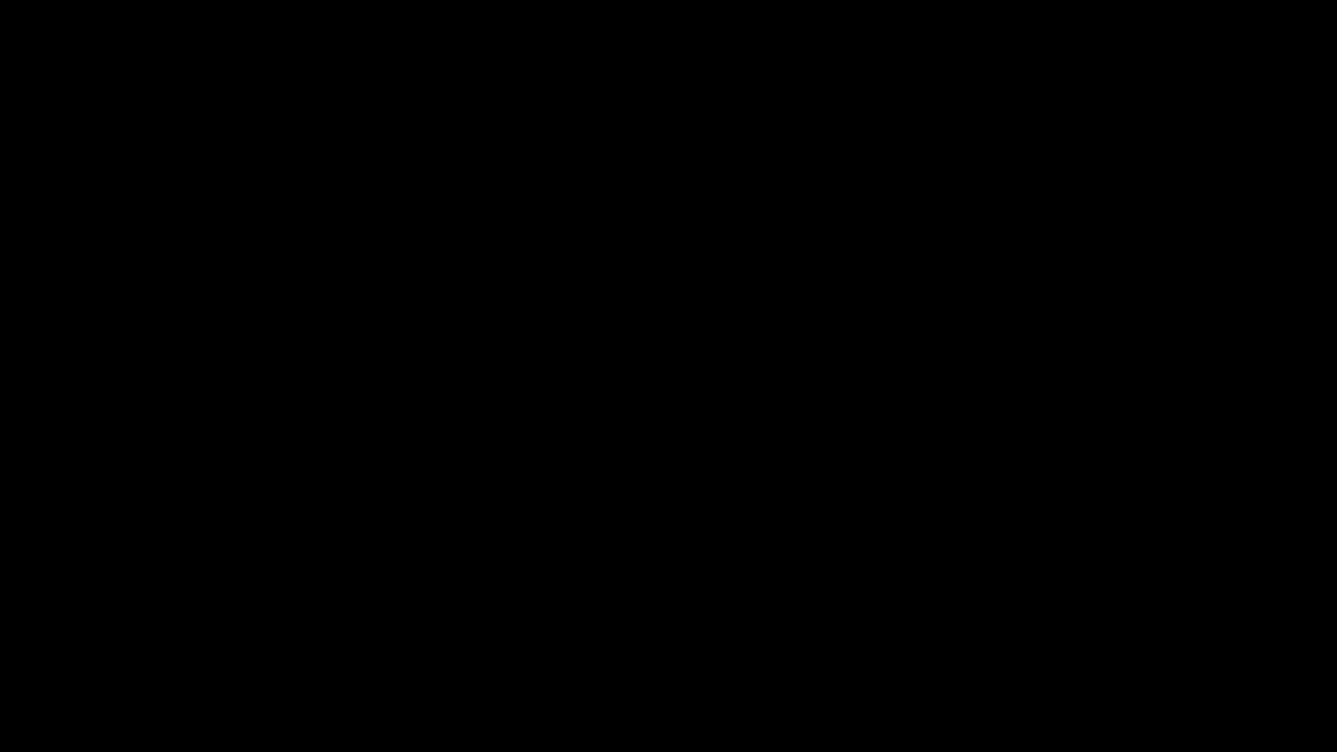